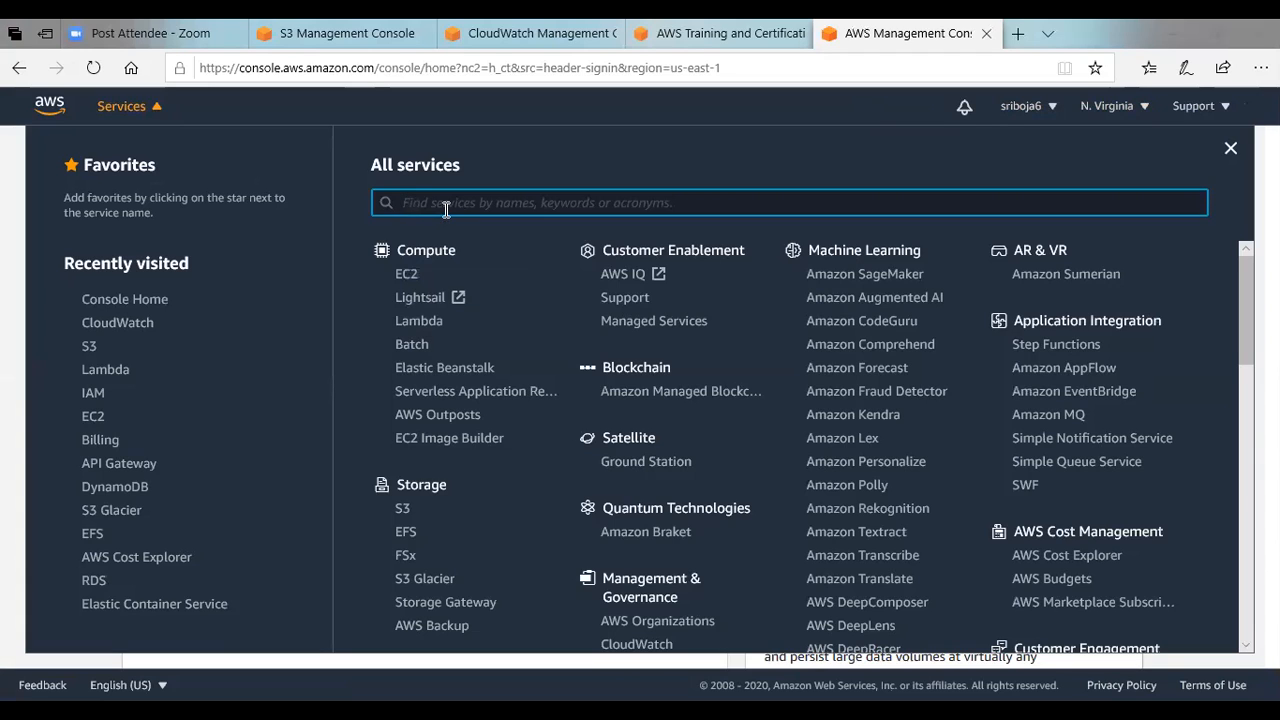
# Open the Lambda service and start creating a new function.
pyautogui.write('lam')
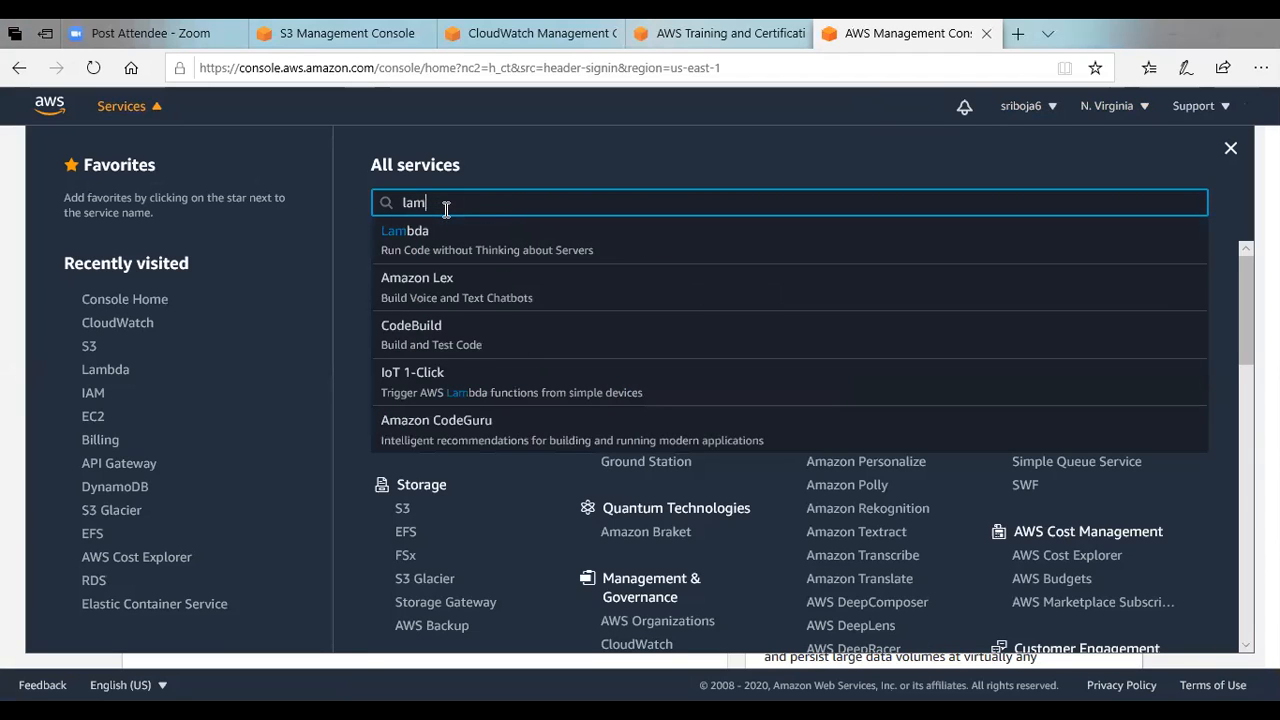
pyautogui.press('BackSpace')
pyautogui.press('BackSpace')
pyautogui.press('BackSpace')
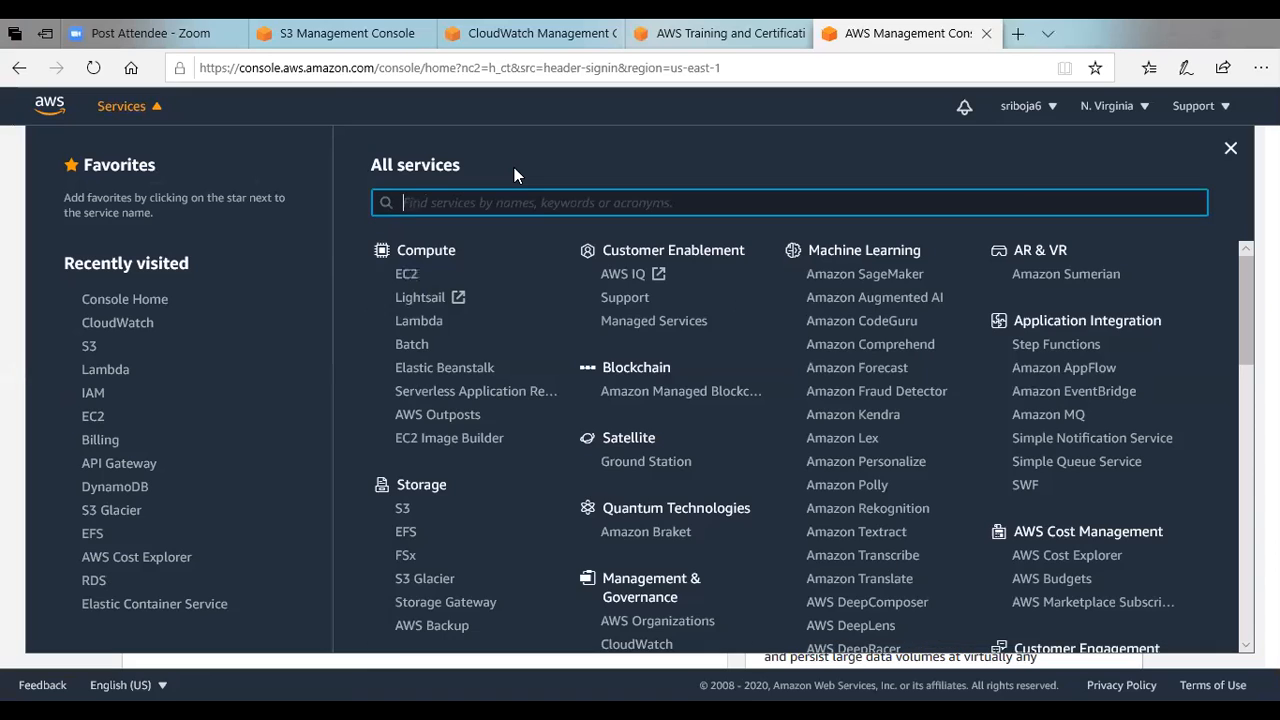
pyautogui.click(424, 321)
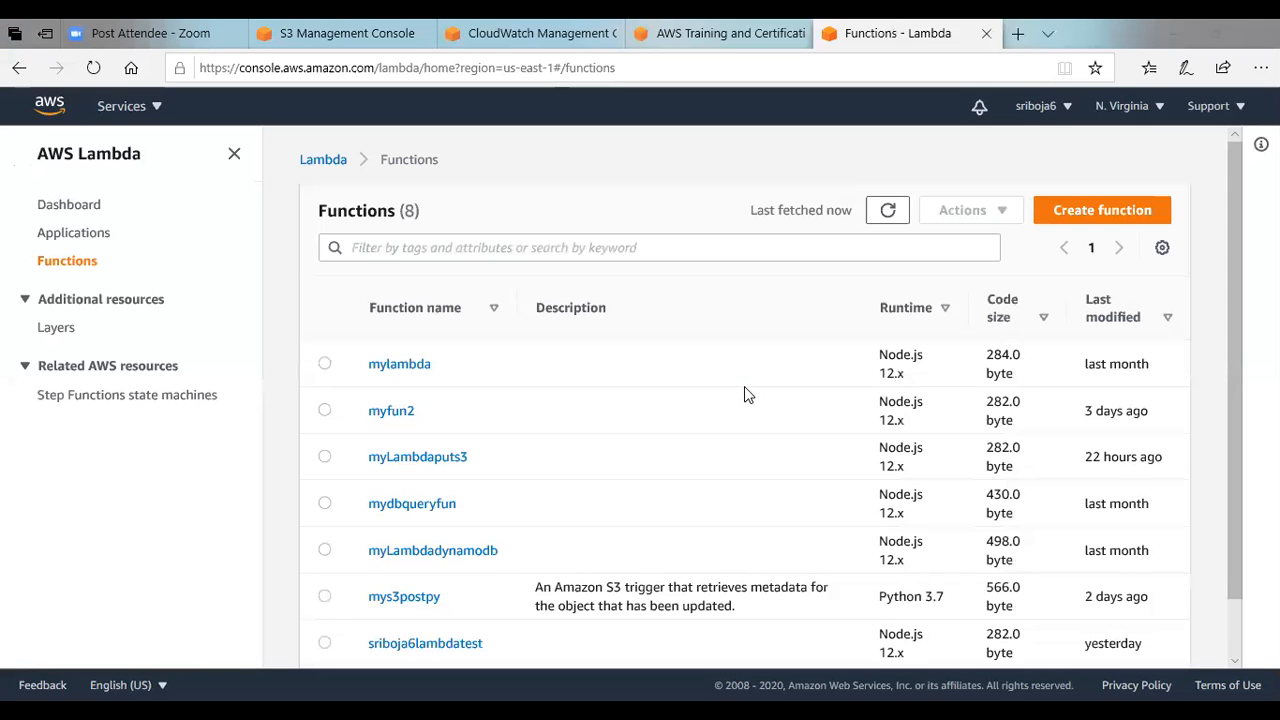
pyautogui.moveTo(1231, 195)
pyautogui.mouseDown()
pyautogui.moveTo(1243, 374)
pyautogui.moveTo(1243, 200)
pyautogui.mouseUp()
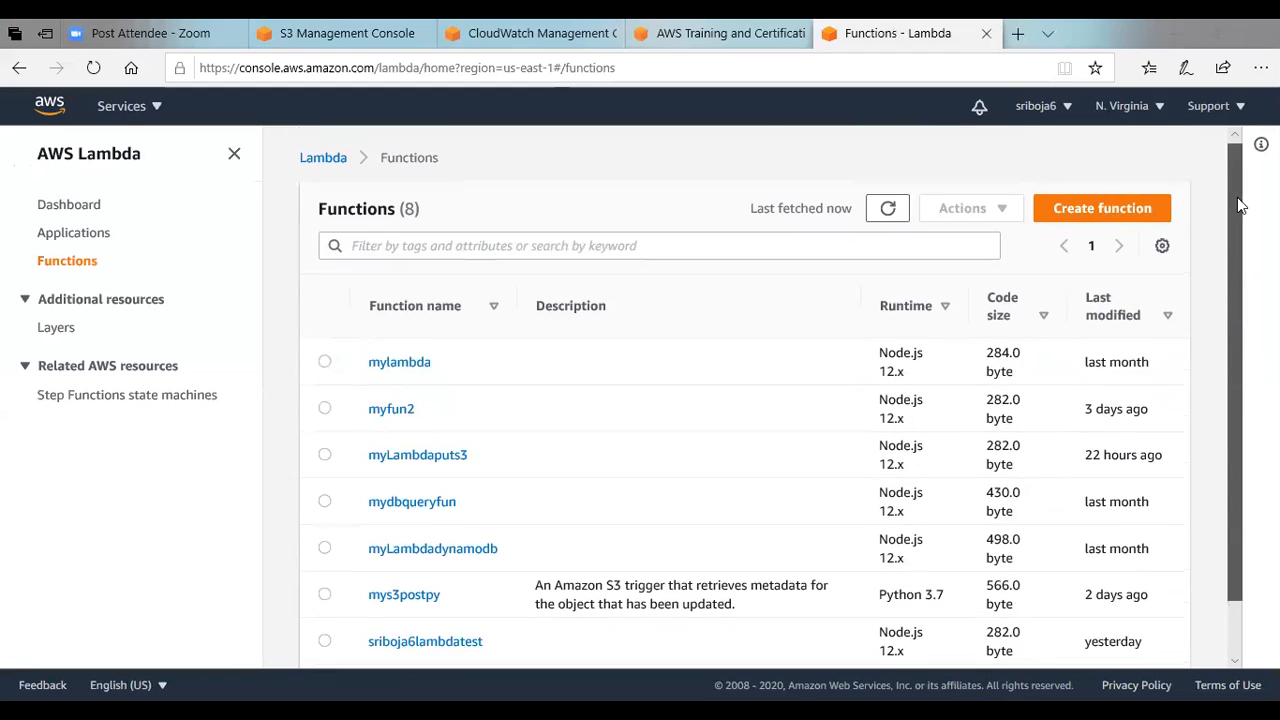
pyautogui.click(1083, 213)
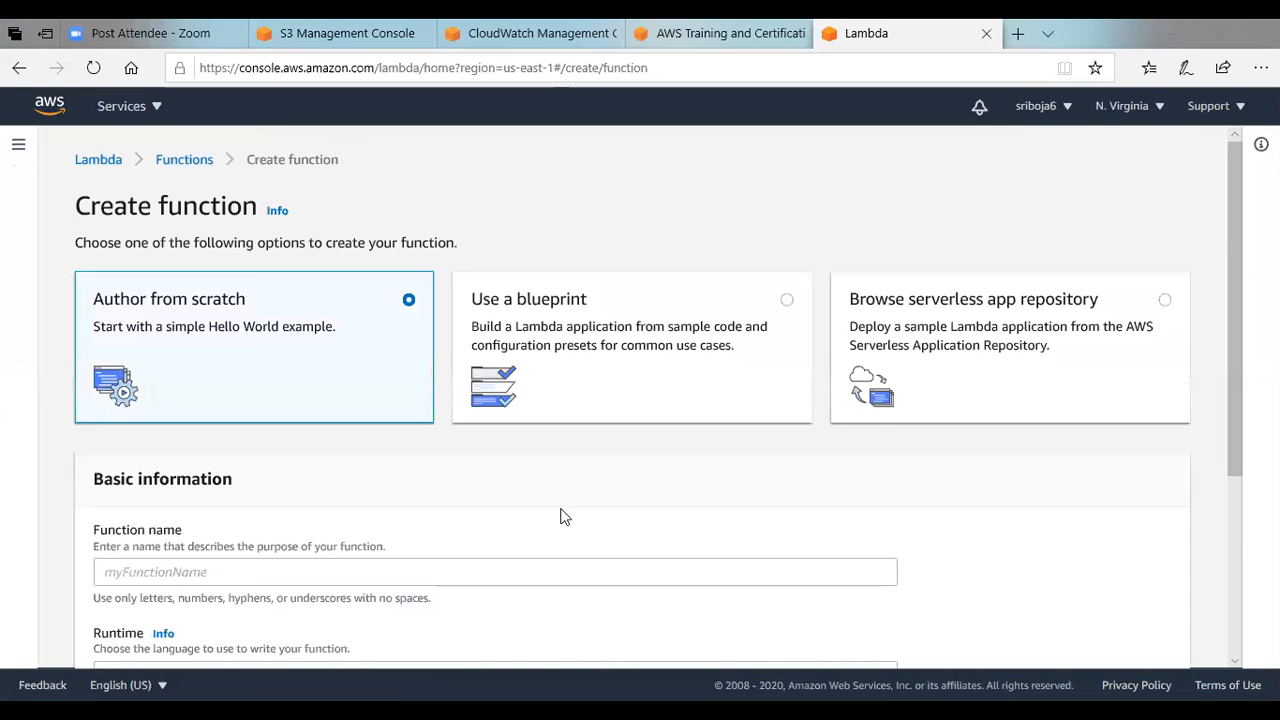
# Look through the blueprints offered for a new function, and return to the Author from scratch option.
pyautogui.moveTo(1233, 184)
pyautogui.mouseDown()
pyautogui.moveTo(1236, 245)
pyautogui.moveTo(1236, 188)
pyautogui.mouseUp()
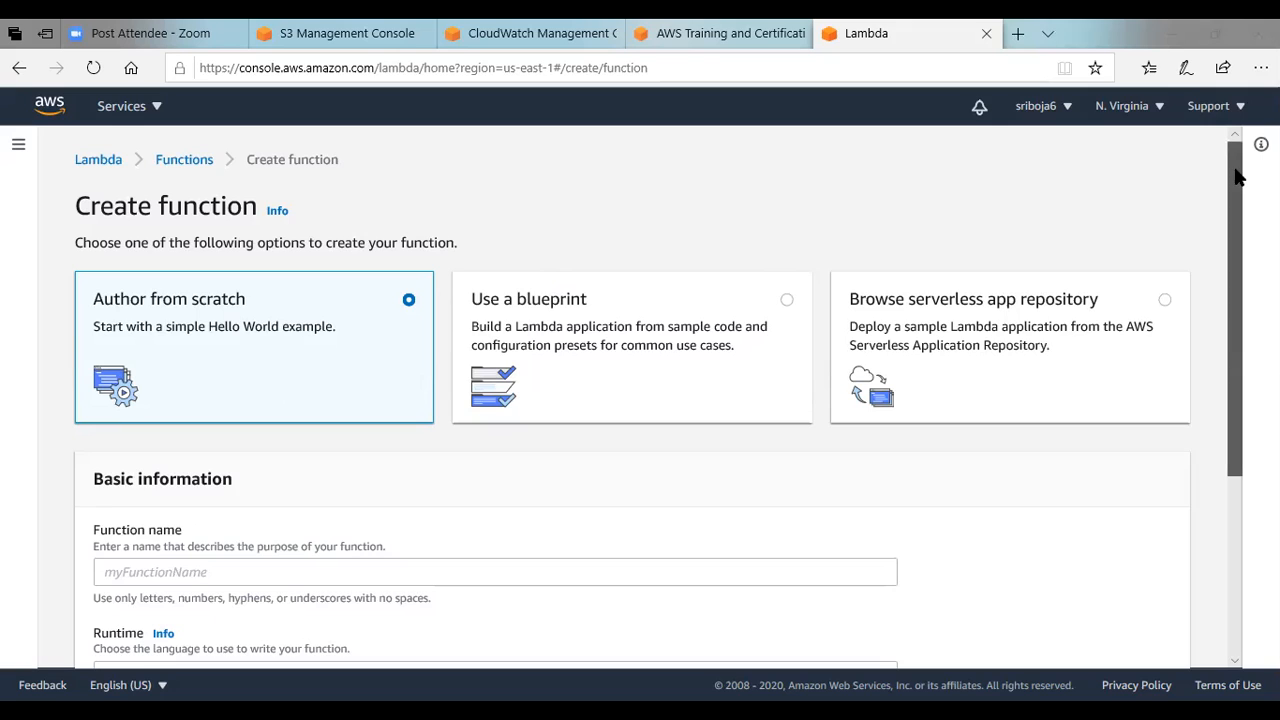
pyautogui.moveTo(1235, 169); pyautogui.dragTo(1237, 102)
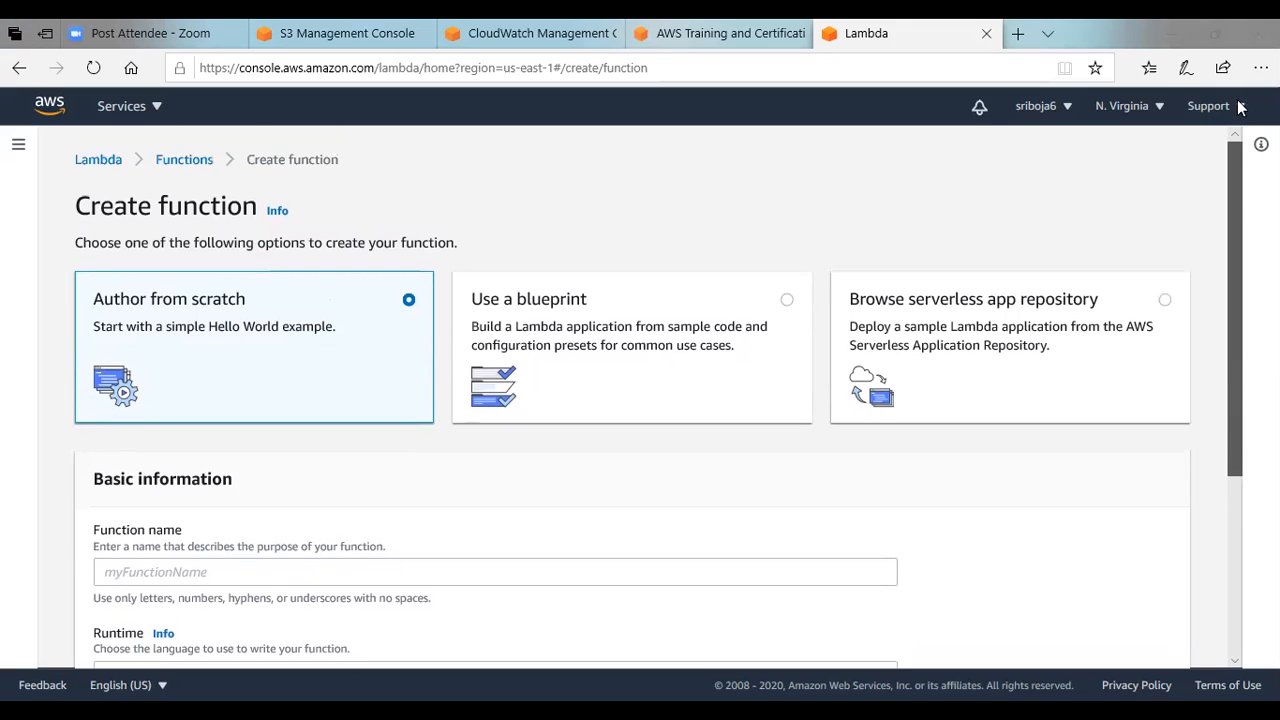
pyautogui.click(754, 316)
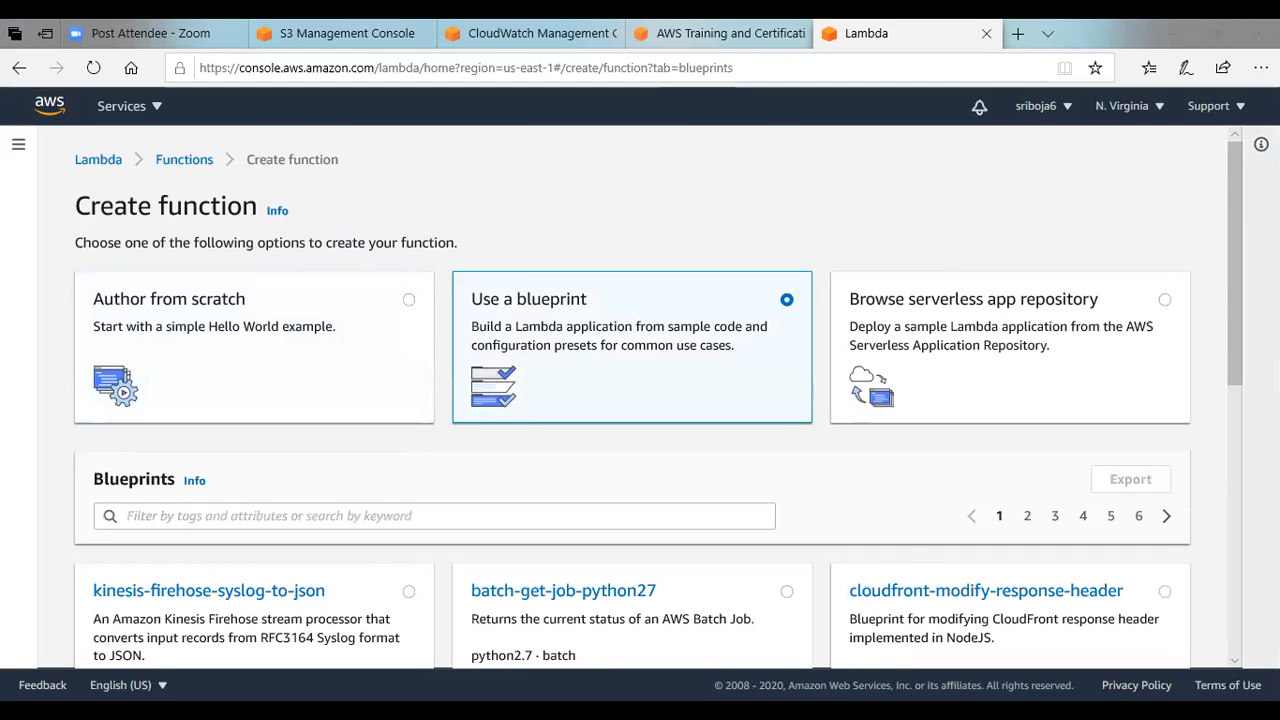
pyautogui.moveTo(1237, 149); pyautogui.dragTo(1245, 334)
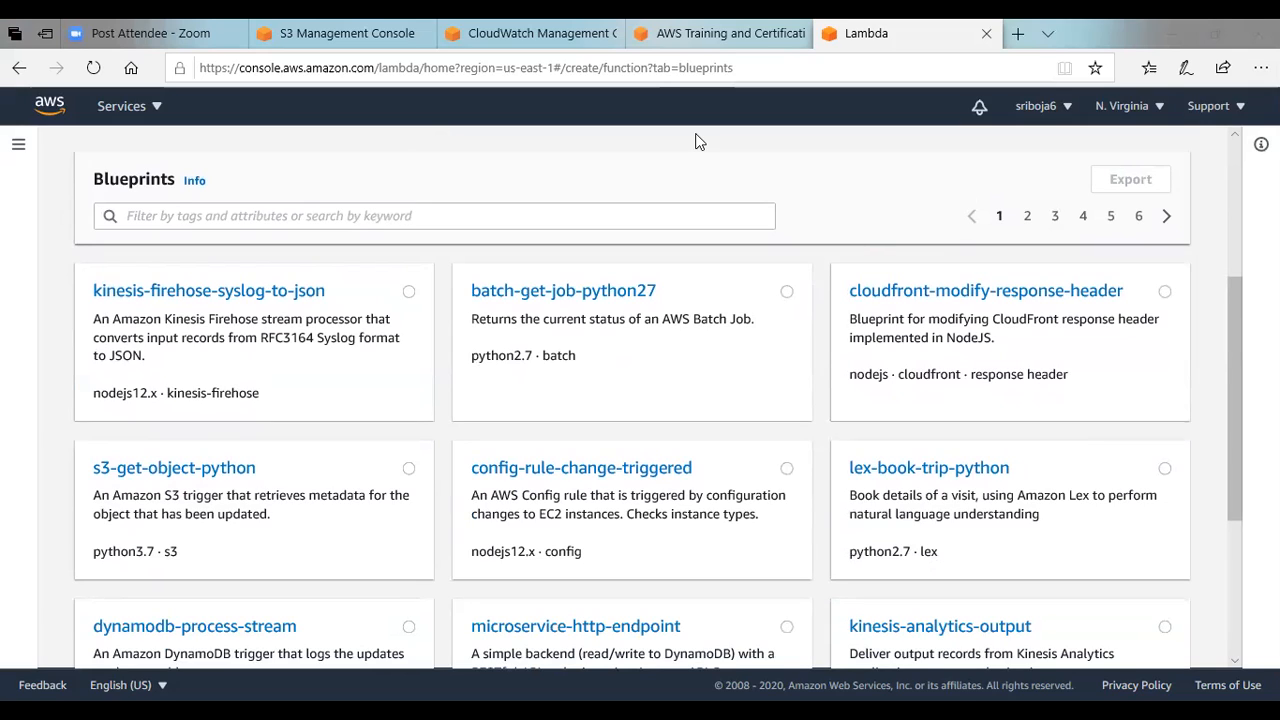
pyautogui.moveTo(1240, 302); pyautogui.dragTo(1180, 170)
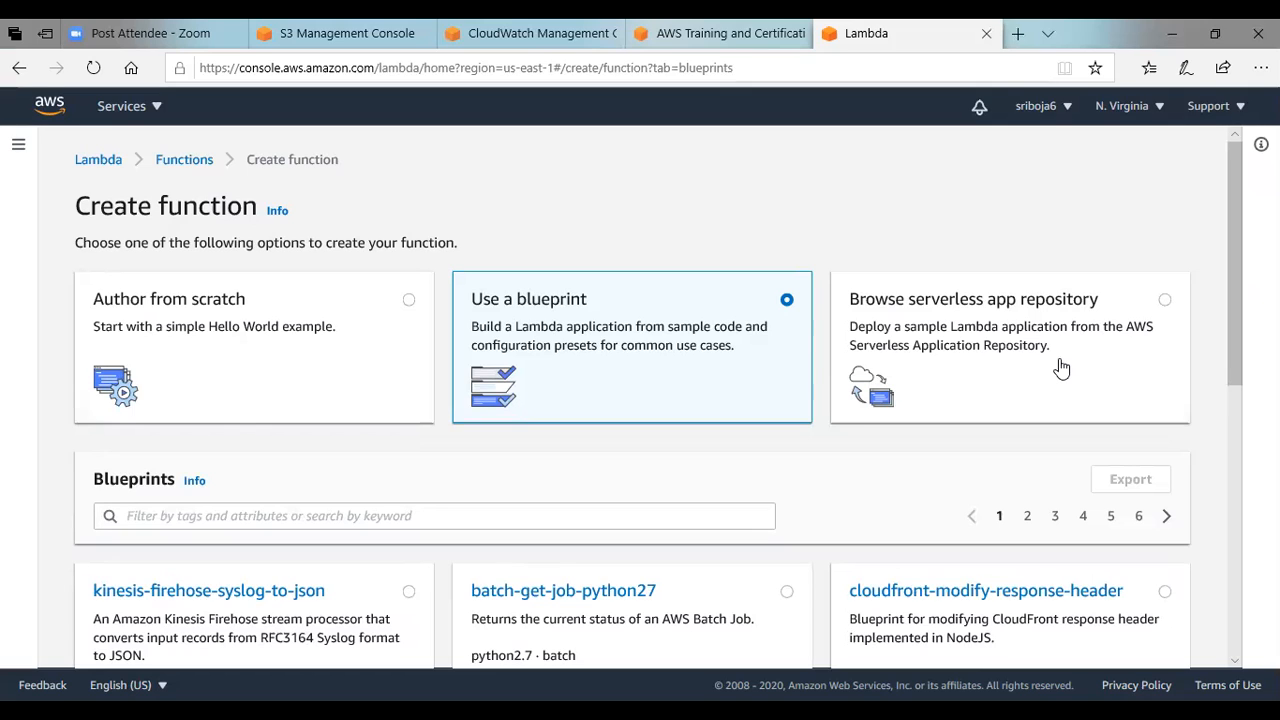
pyautogui.click(409, 304)
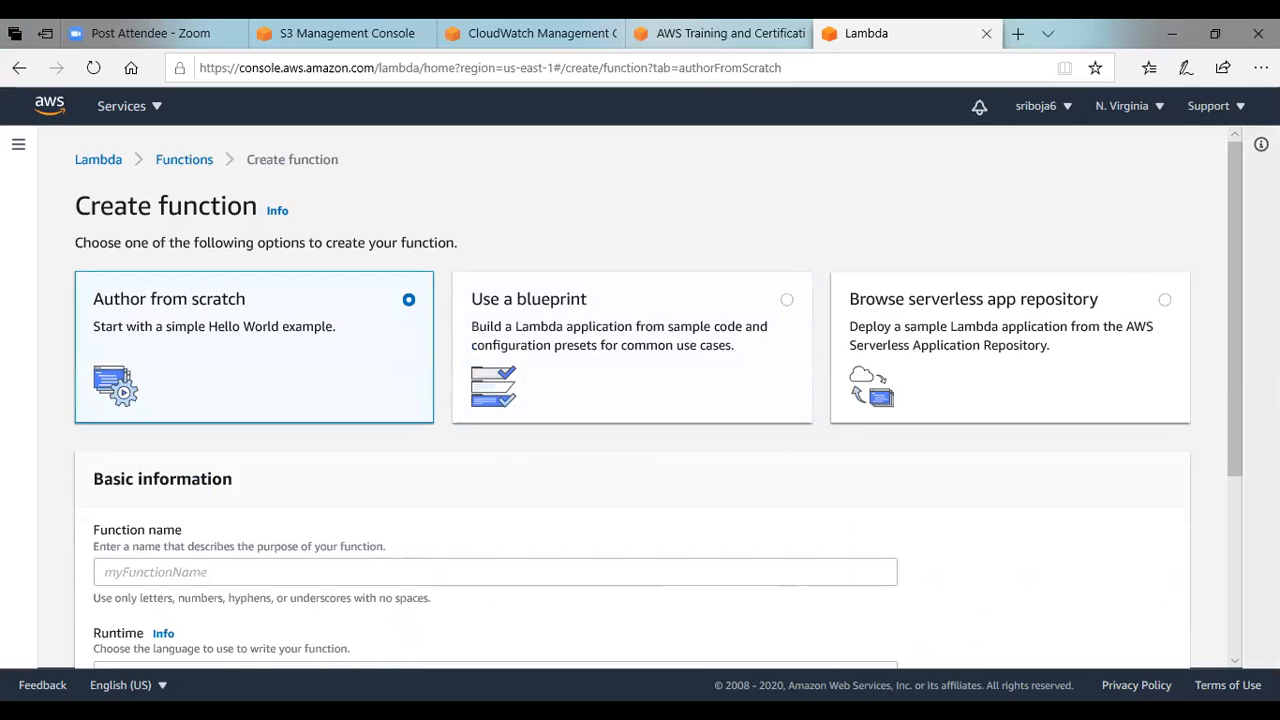
# Name the new function srilambdatest4 and choose Node.js 12.x as its runtime.
pyautogui.moveTo(1233, 180); pyautogui.dragTo(1237, 243)
pyautogui.click(255, 485)
pyautogui.write('sri')
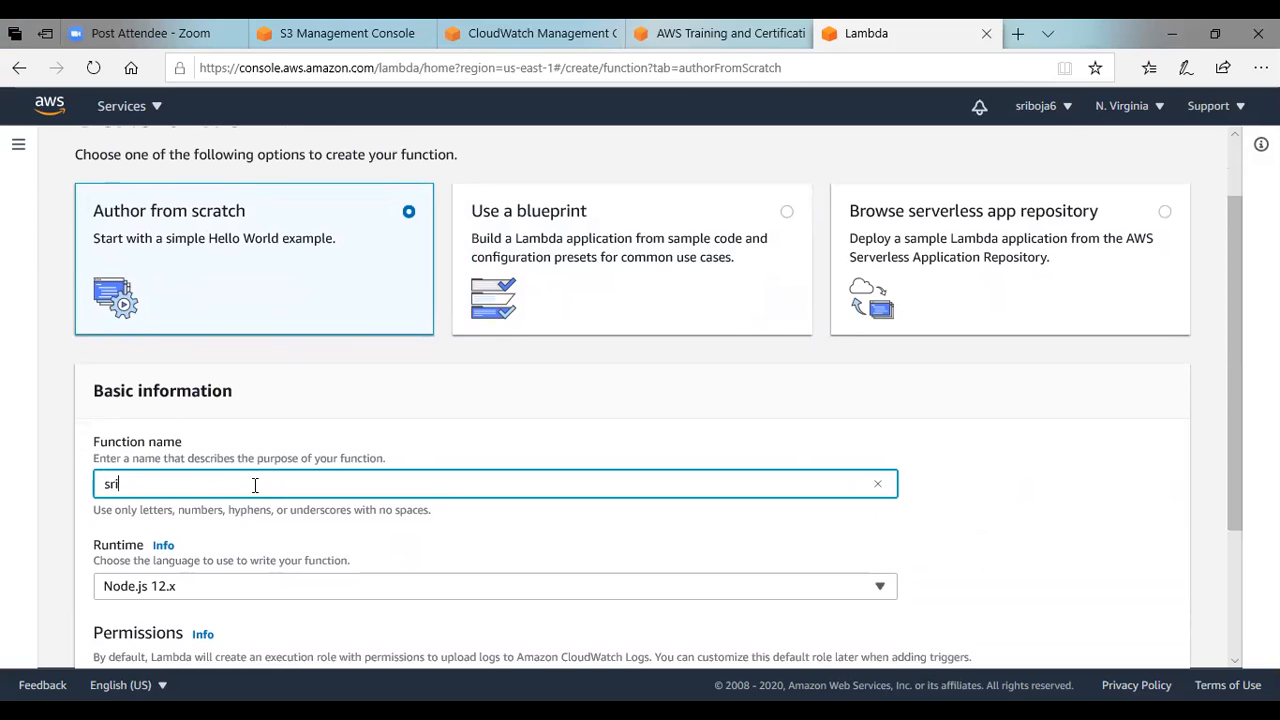
pyautogui.write('lam')
pyautogui.press('BackSpace')
pyautogui.write('bdatest4')
pyautogui.moveTo(1229, 290); pyautogui.dragTo(1231, 377)
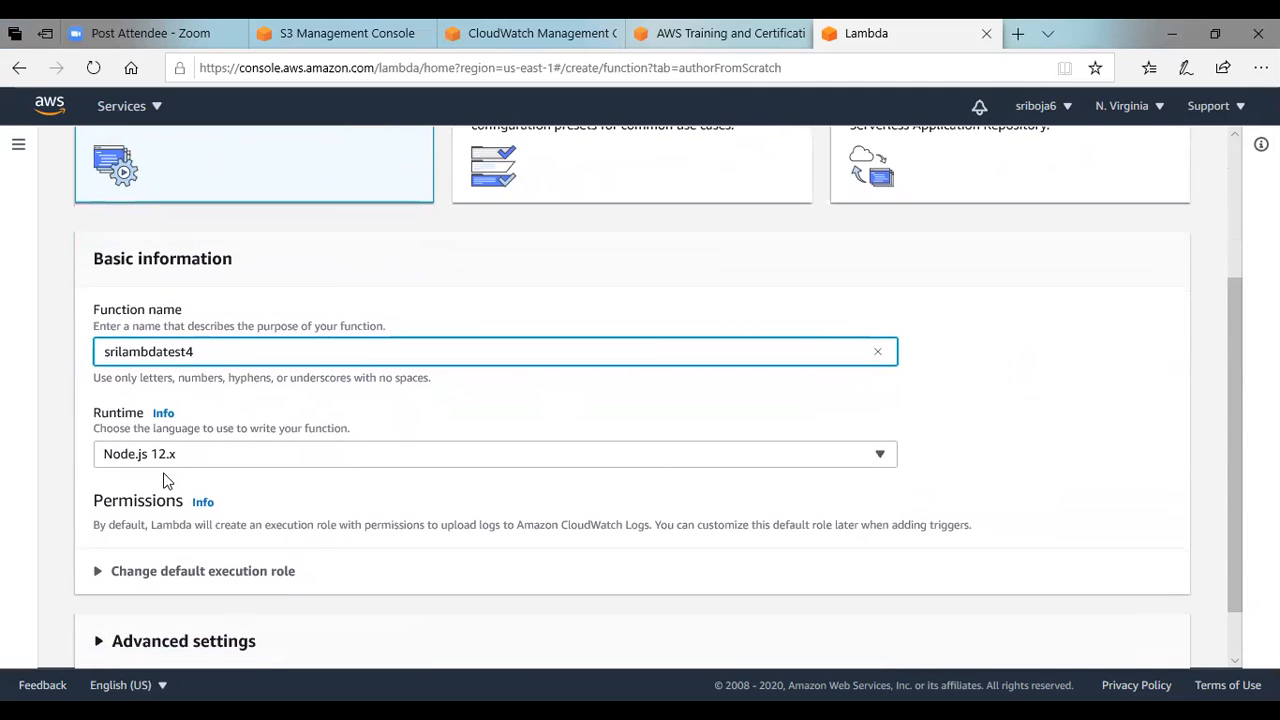
pyautogui.click(889, 460)
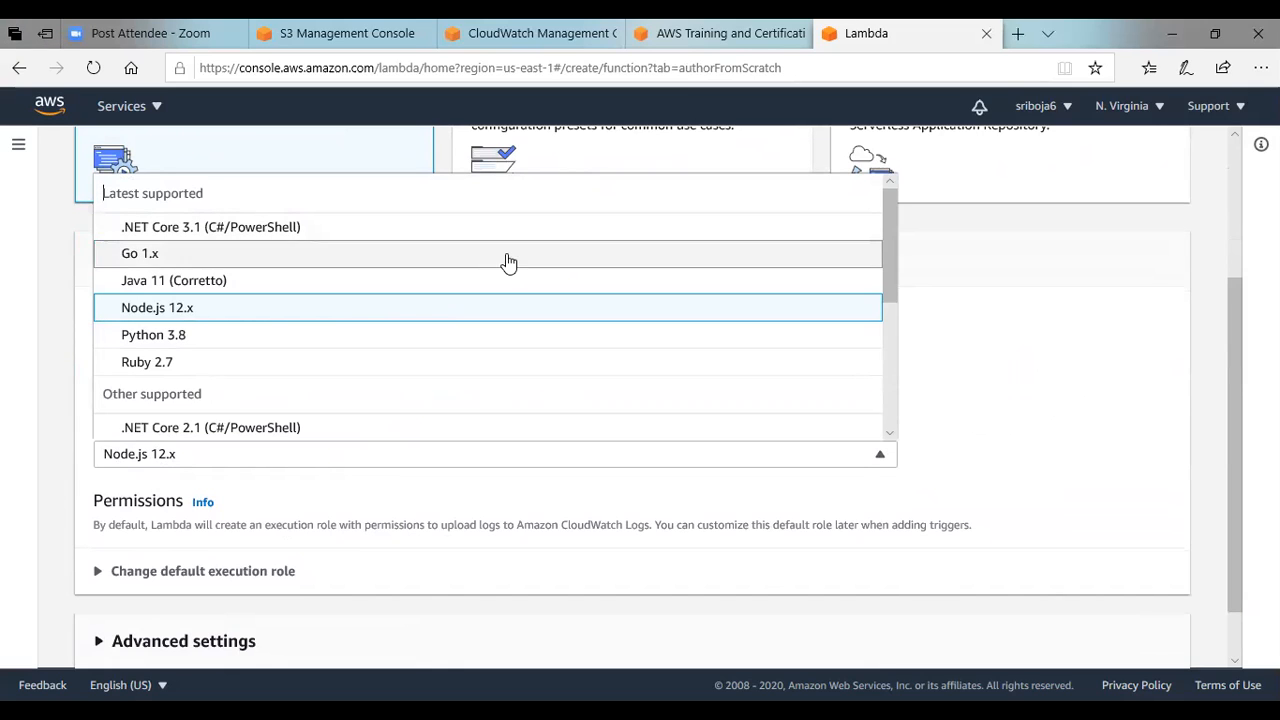
pyautogui.click(497, 315)
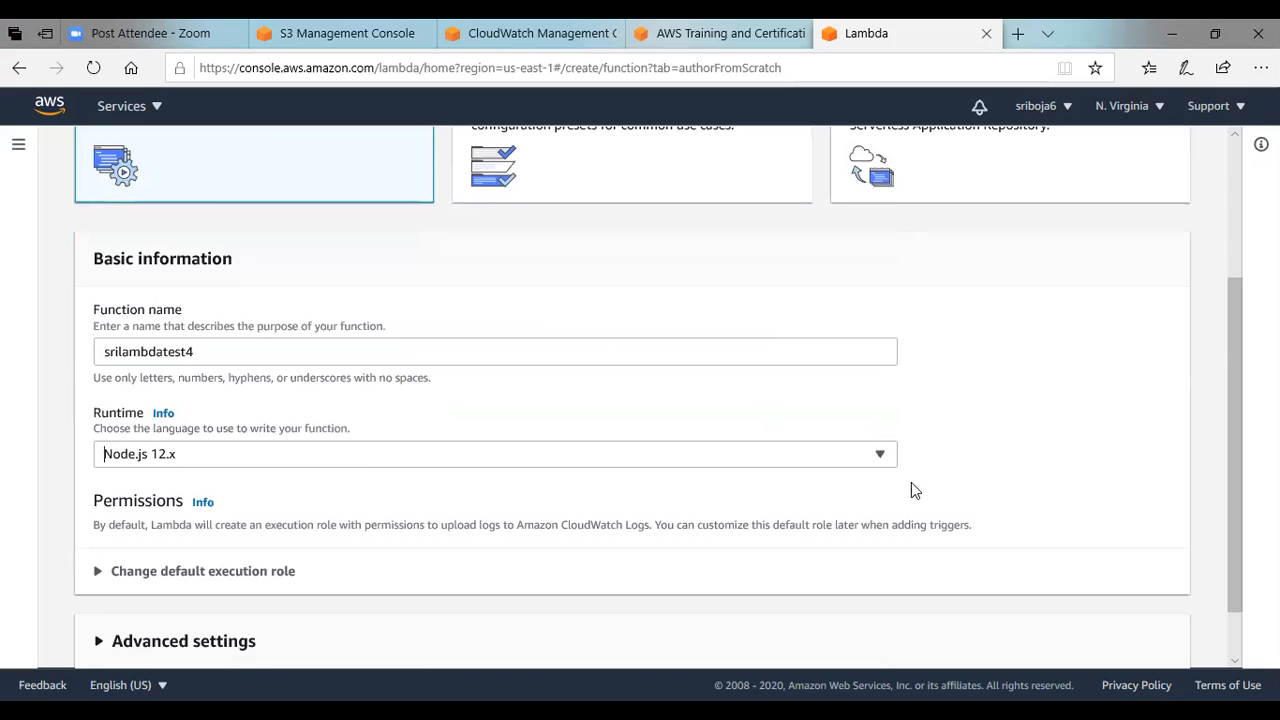
# Examine the default execution role options and the optional VPC network settings for the new function.
pyautogui.scroll(-1, 1237, 355)
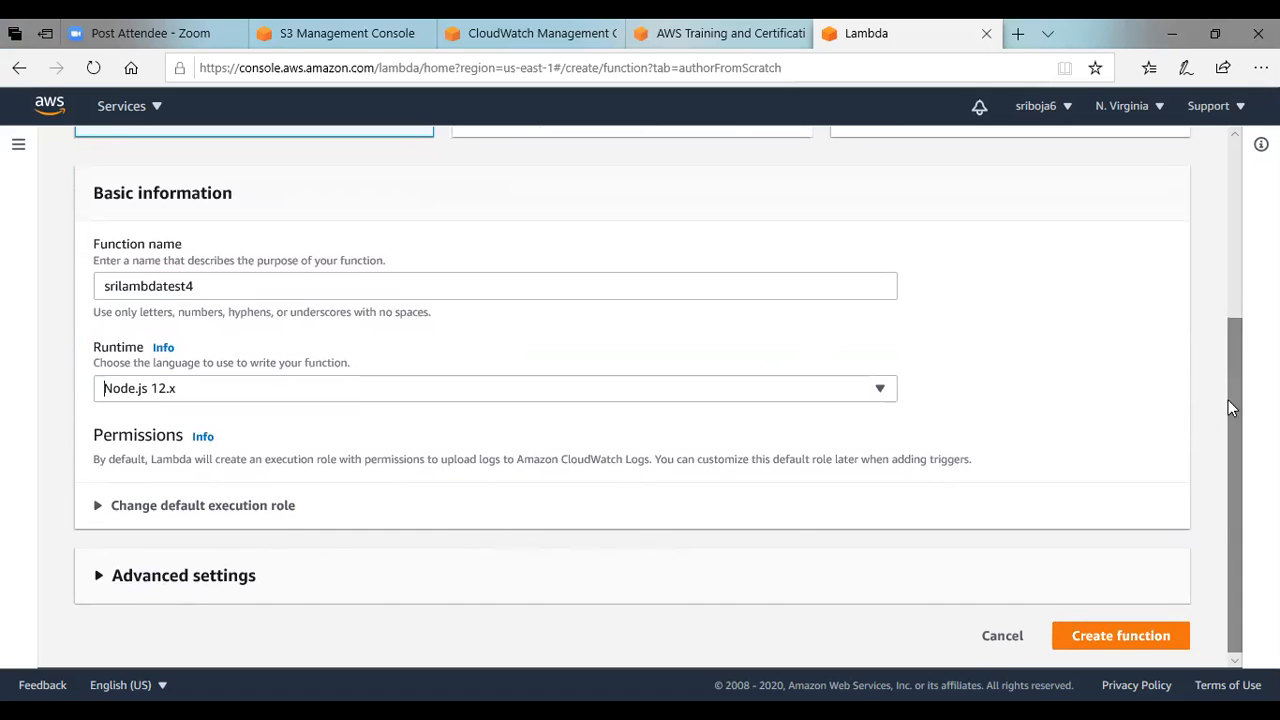
pyautogui.click(97, 511)
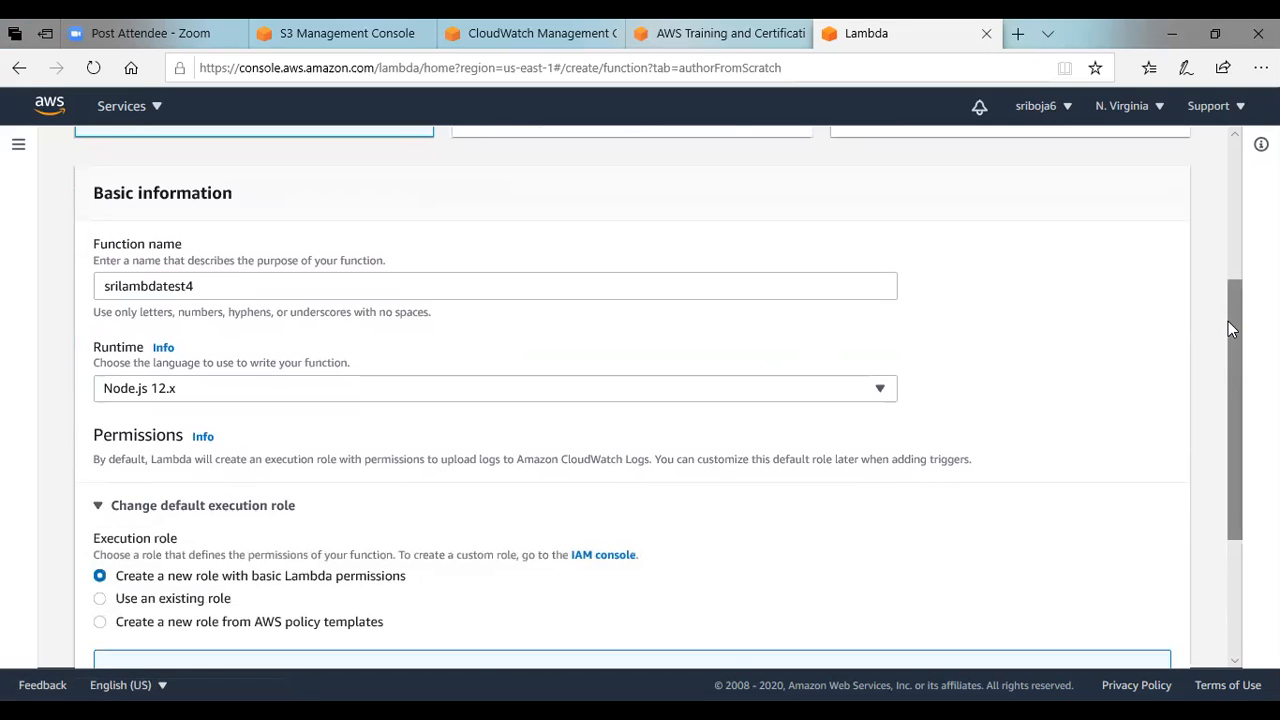
pyautogui.moveTo(1229, 316); pyautogui.dragTo(1233, 459)
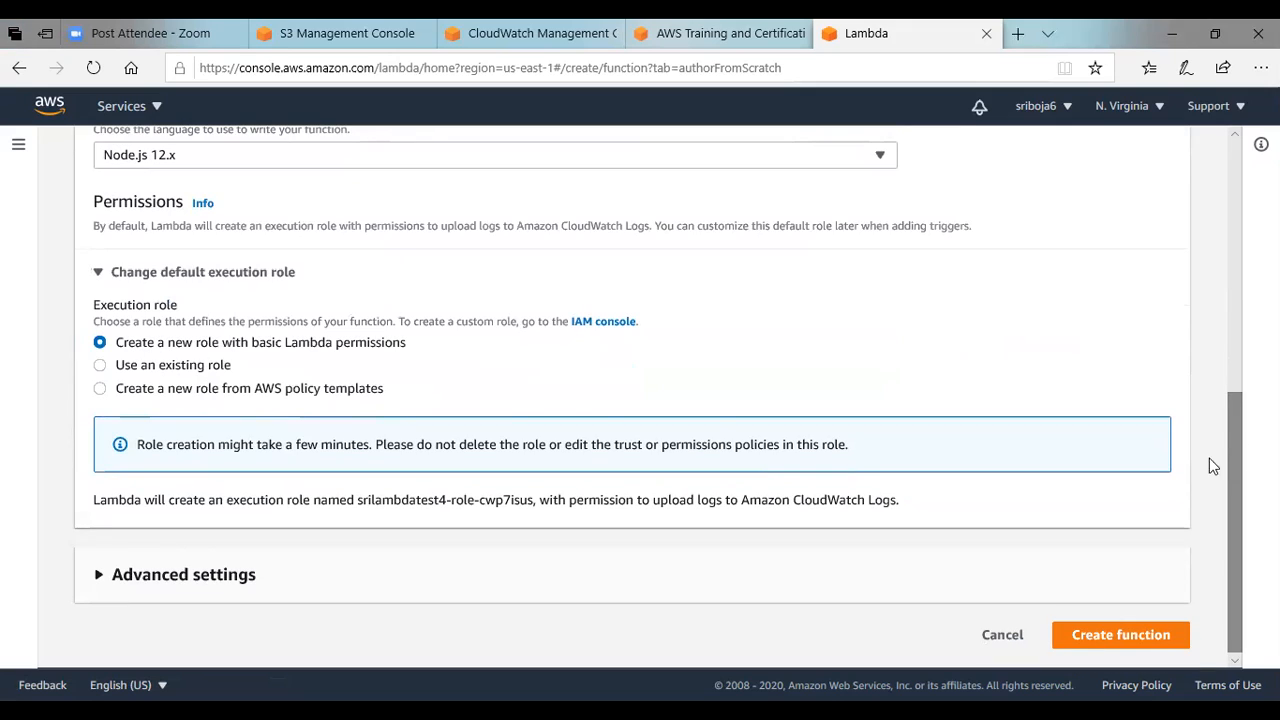
pyautogui.click(97, 575)
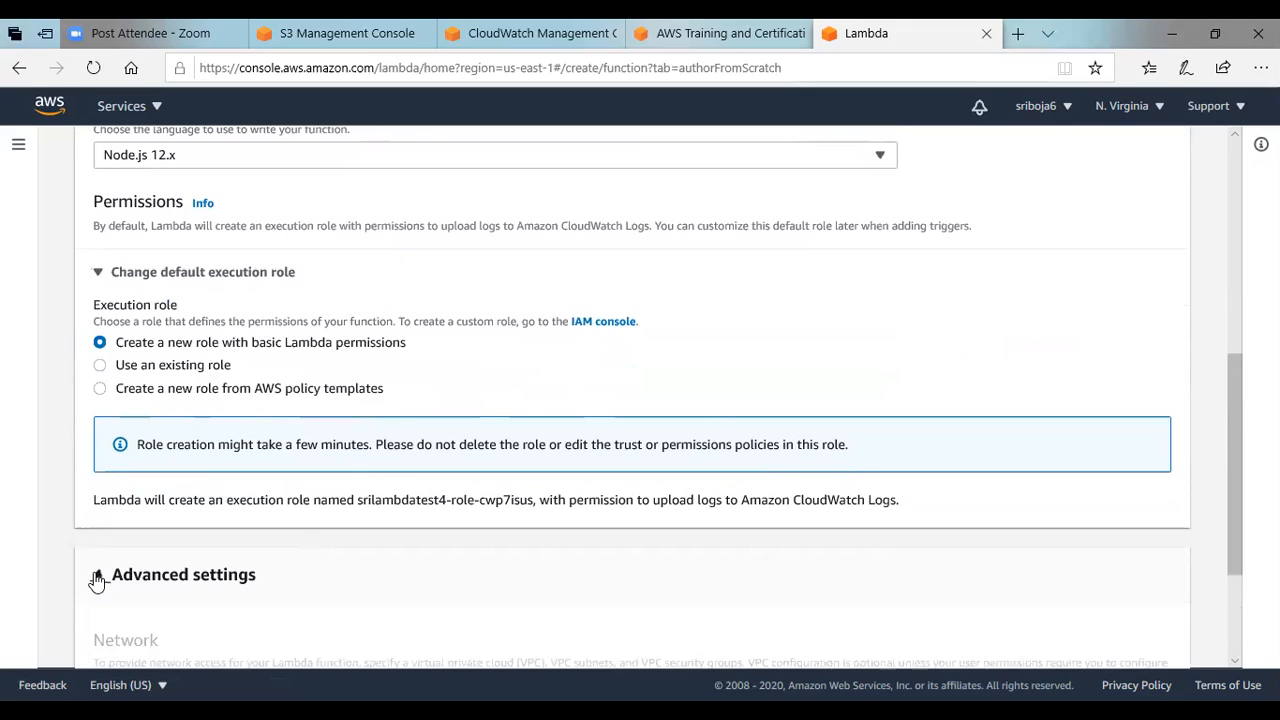
pyautogui.moveTo(1234, 366); pyautogui.dragTo(1244, 470)
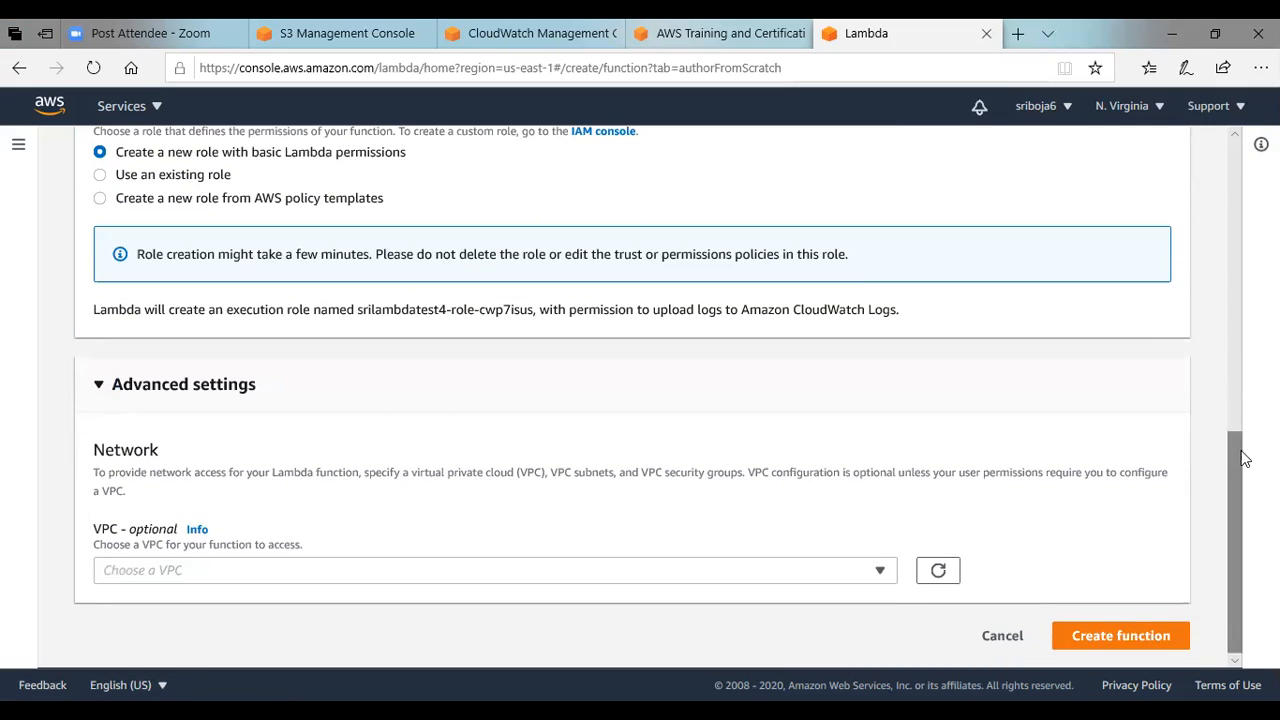
pyautogui.click(97, 385)
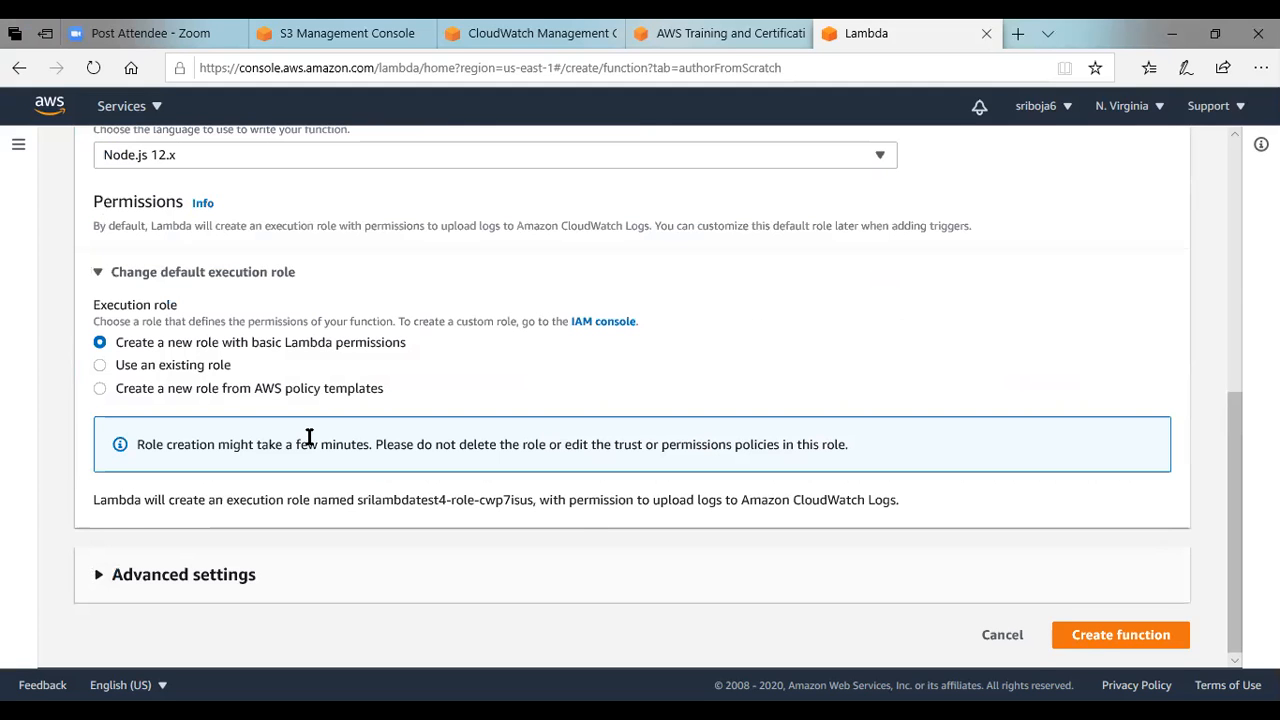
# Create the function with the new role with basic Lambda permissions option.
pyautogui.moveTo(1240, 455); pyautogui.dragTo(1244, 220)
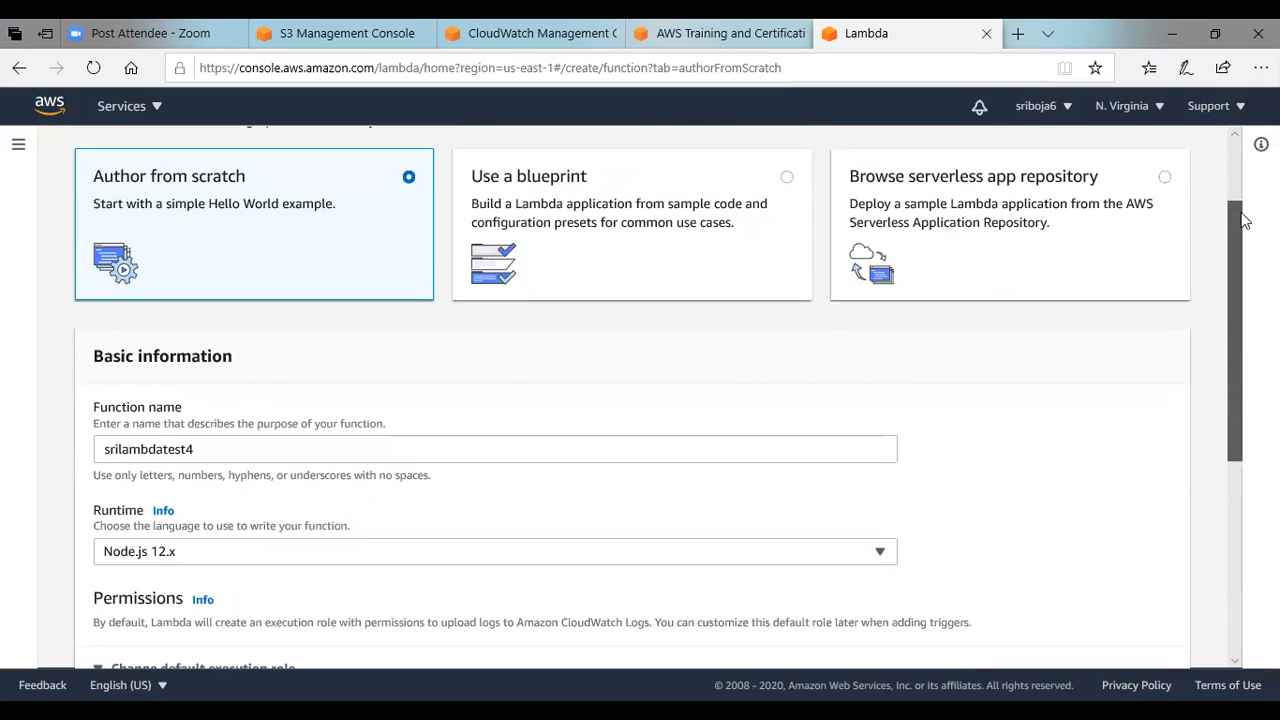
pyautogui.moveTo(1244, 220); pyautogui.dragTo(1237, 412)
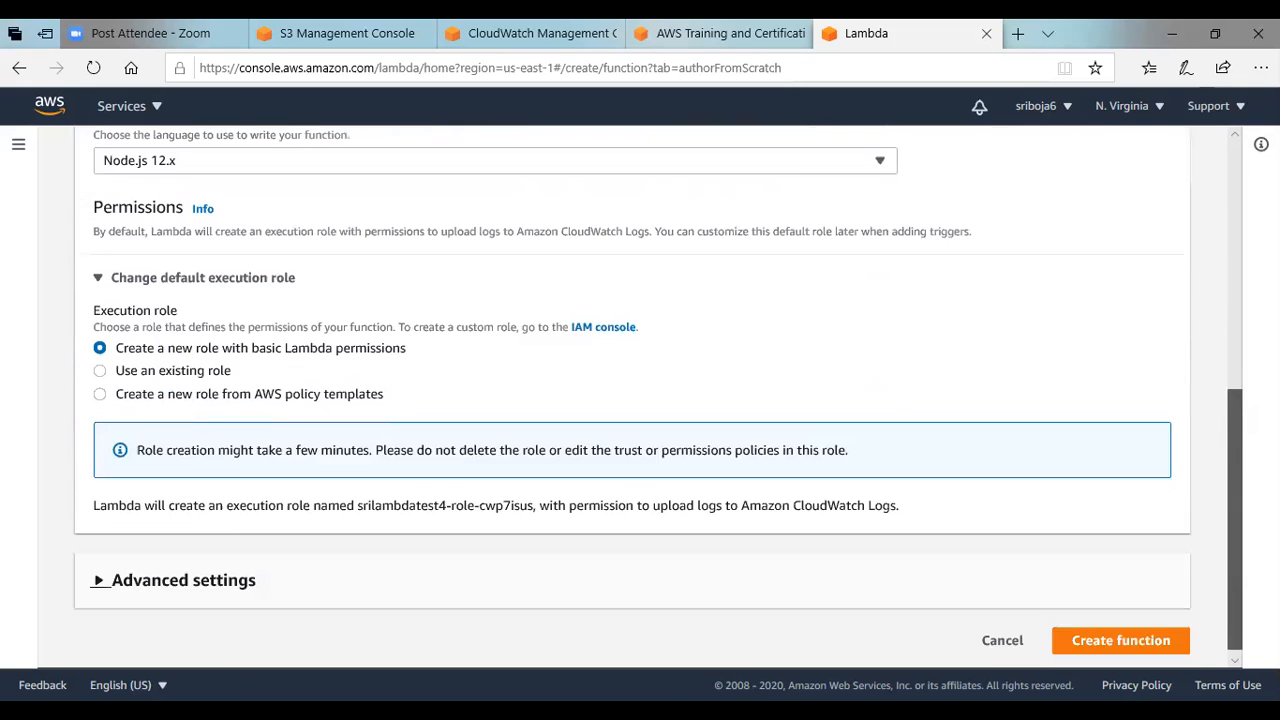
pyautogui.click(1110, 641)
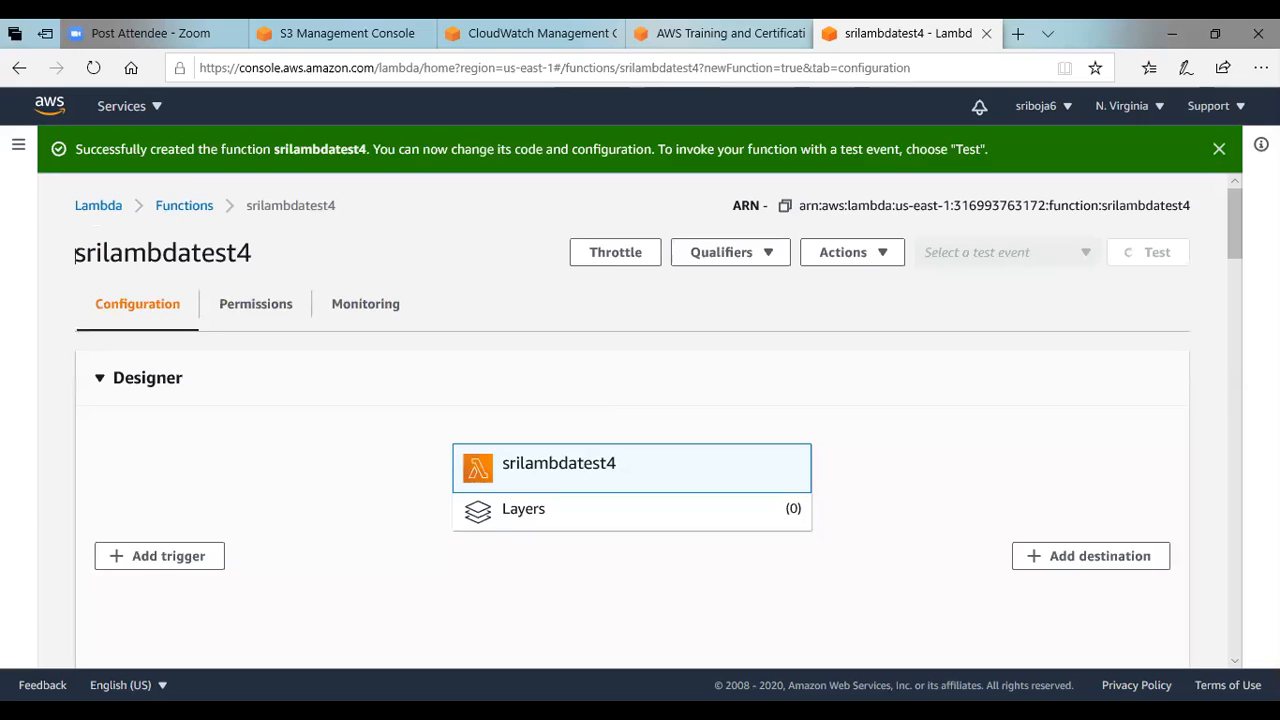
# Replace the index.js code with the copied handler that logs the S3 bucket name and object key, trim its trailing blank lines and save.
pyautogui.moveTo(1231, 217)
pyautogui.mouseDown()
pyautogui.moveTo(1233, 249)
pyautogui.moveTo(1233, 235)
pyautogui.mouseUp()
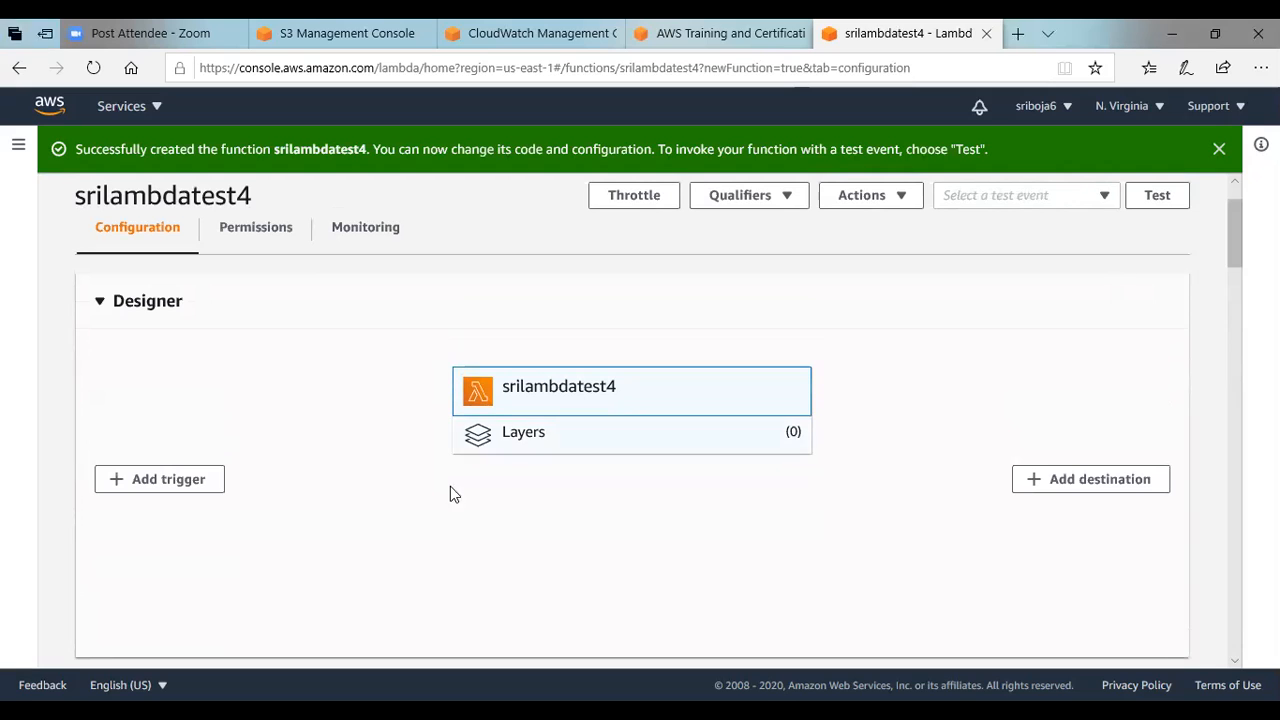
pyautogui.moveTo(1233, 219); pyautogui.dragTo(1238, 282)
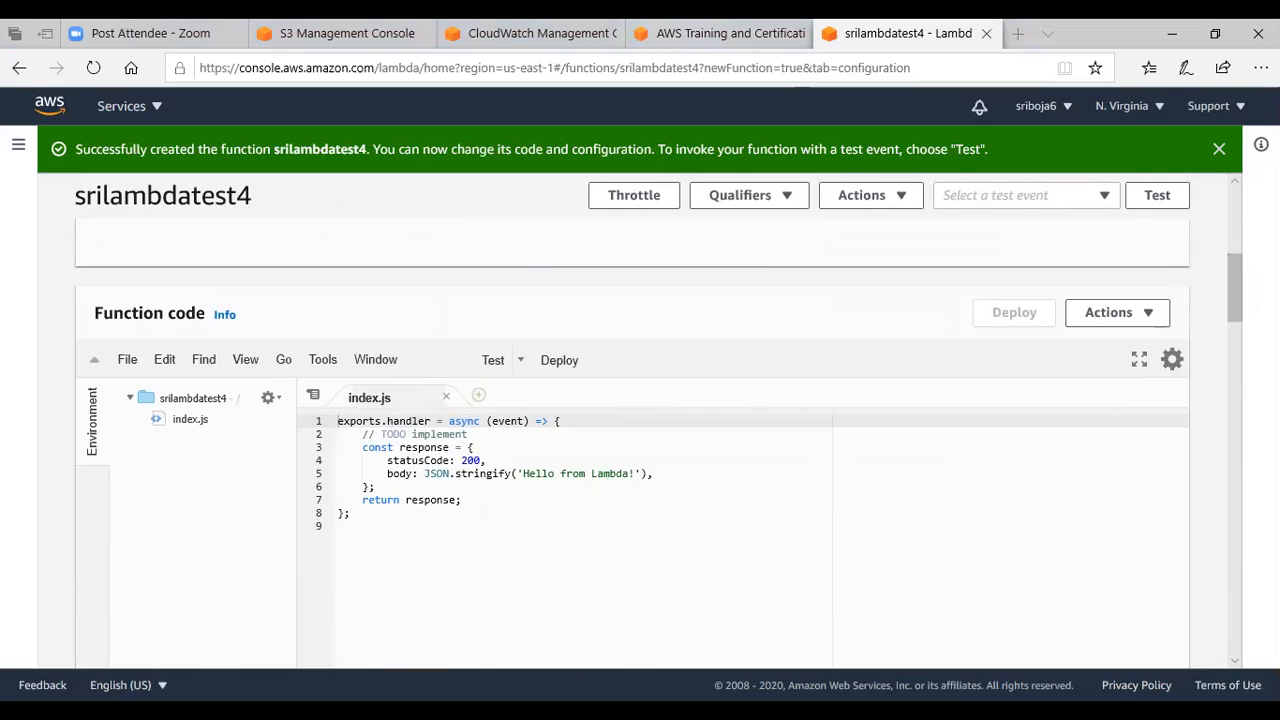
pyautogui.hotkey('ctrl', 'a')
pyautogui.press('Delete')
pyautogui.write("exports.handler = async (event) => { const aws = require('aws-sdk'); const s3 = new aws.S3({ apiVersion: '2006-03-01' }); const bucket = event.Records[0].s3.bucket.name; console.log(bucket); const key = event.Records[0].s3.object.key; console.log(key); };")
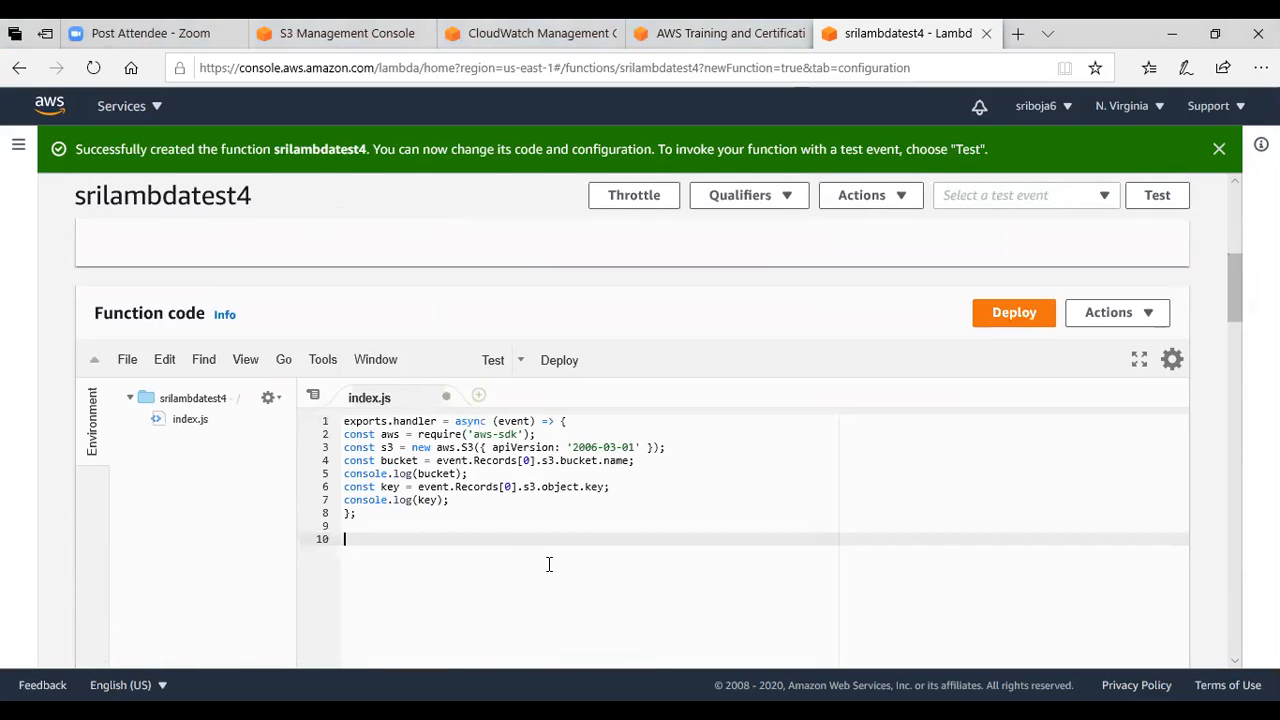
pyautogui.hotkey('ctrl', 's')
pyautogui.press('BackSpace')
pyautogui.press('BackSpace')
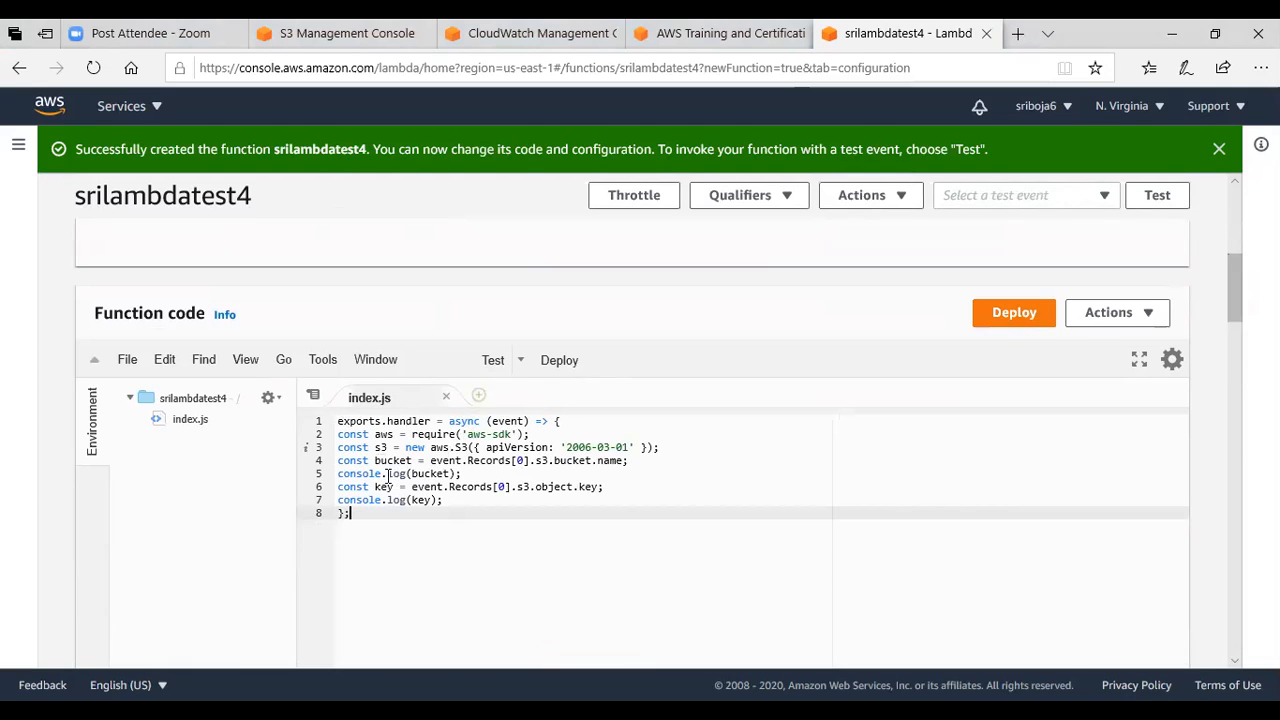
# Check the two console.log lines for bucket and key, and deploy the function code.
pyautogui.moveTo(338, 473); pyautogui.dragTo(485, 474)
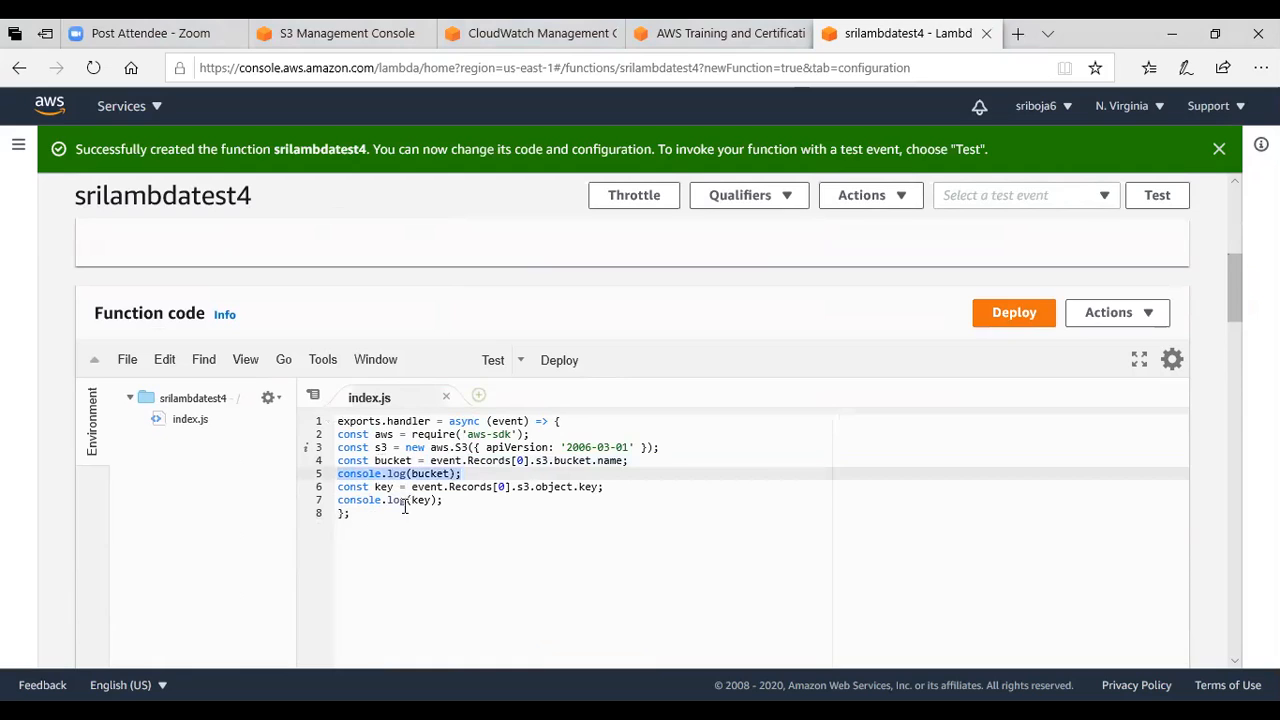
pyautogui.moveTo(339, 500); pyautogui.dragTo(461, 504)
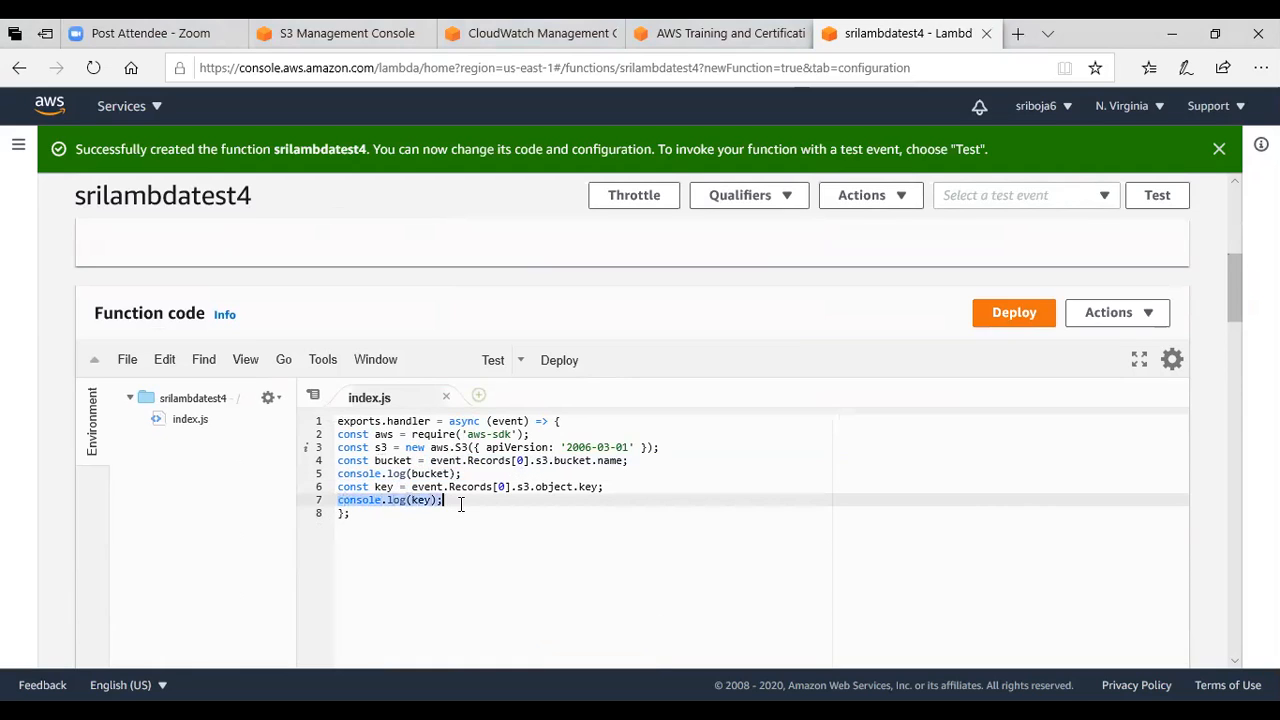
pyautogui.click(1018, 318)
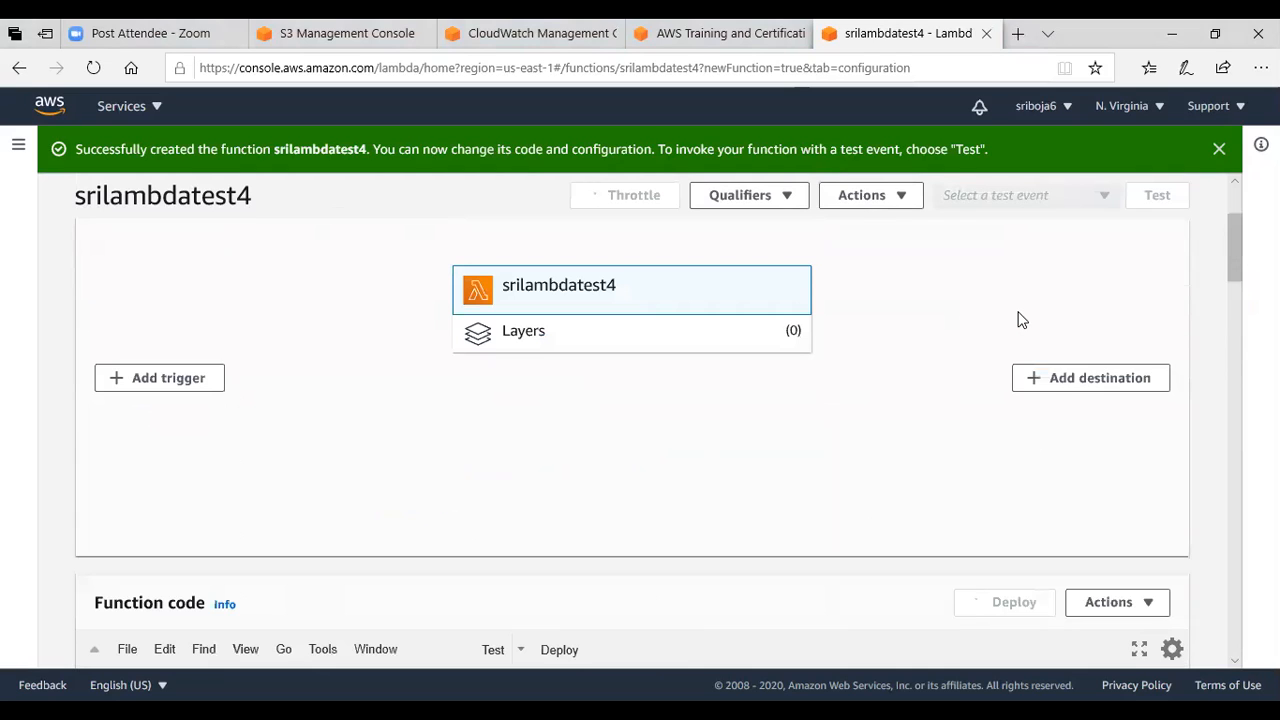
pyautogui.moveTo(1233, 249); pyautogui.dragTo(1222, 141)
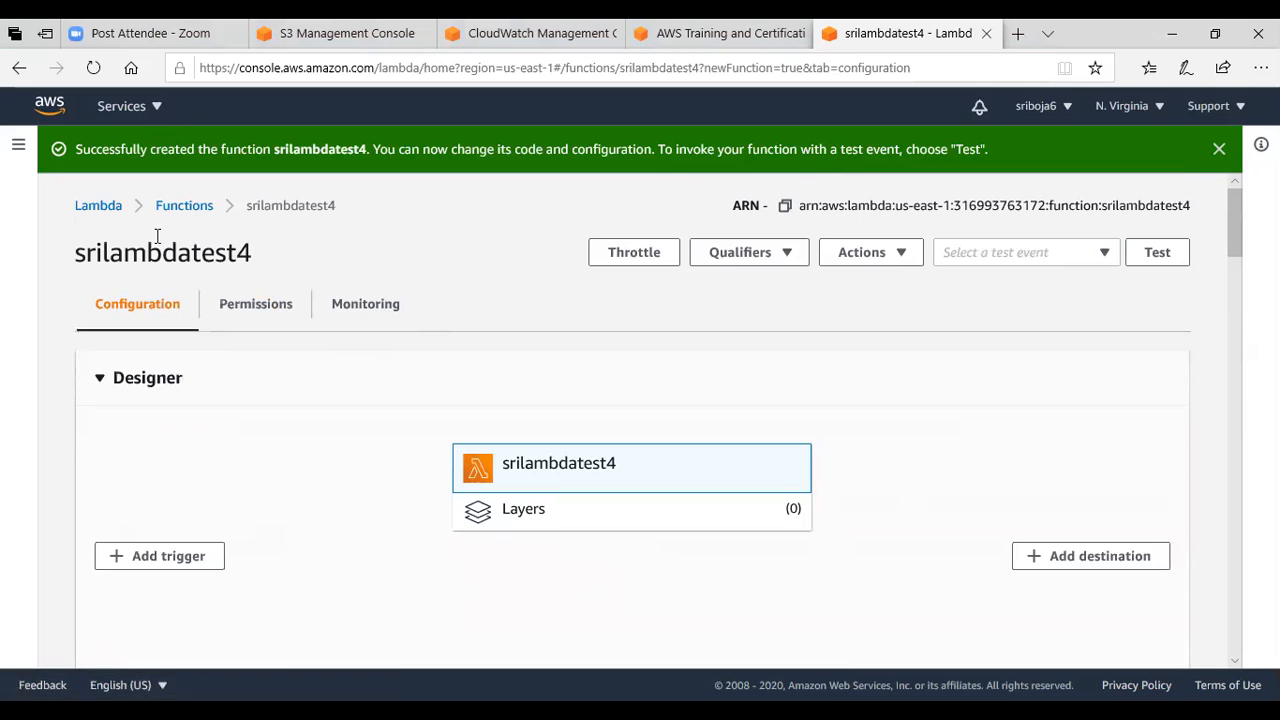
pyautogui.click(155, 110)
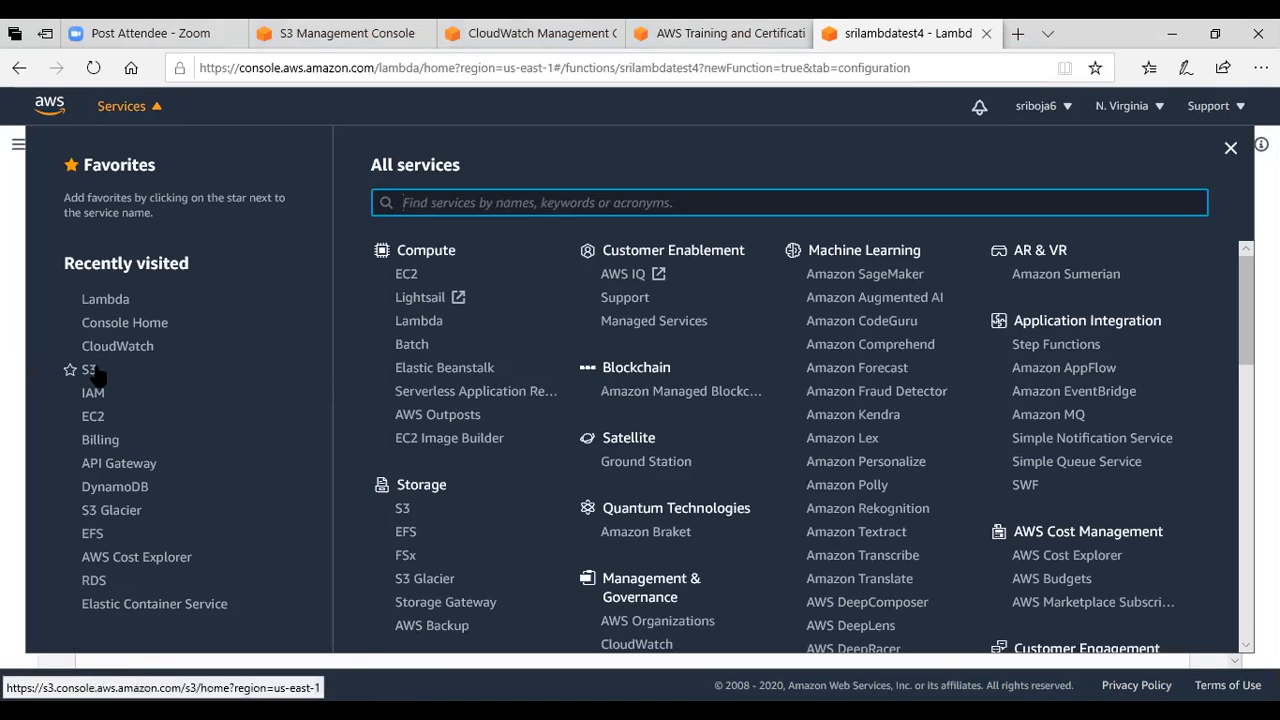
pyautogui.click(8, 255)
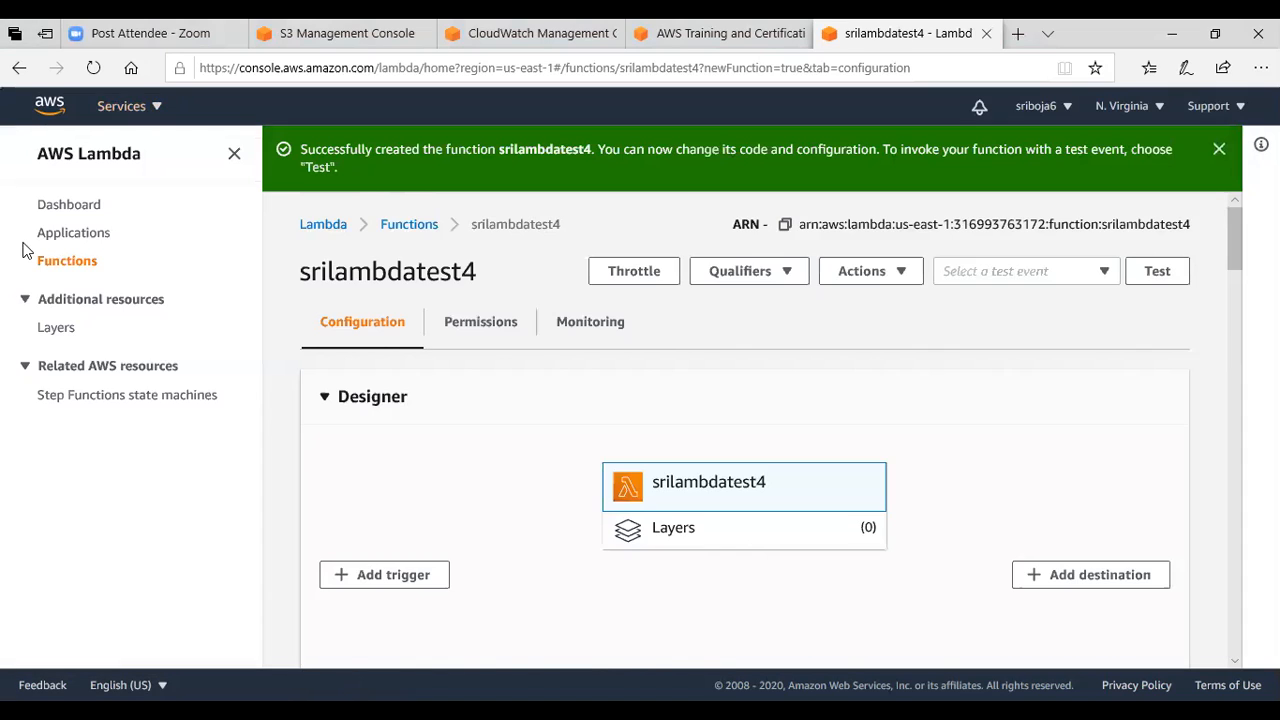
pyautogui.moveTo(300, 270); pyautogui.dragTo(467, 275)
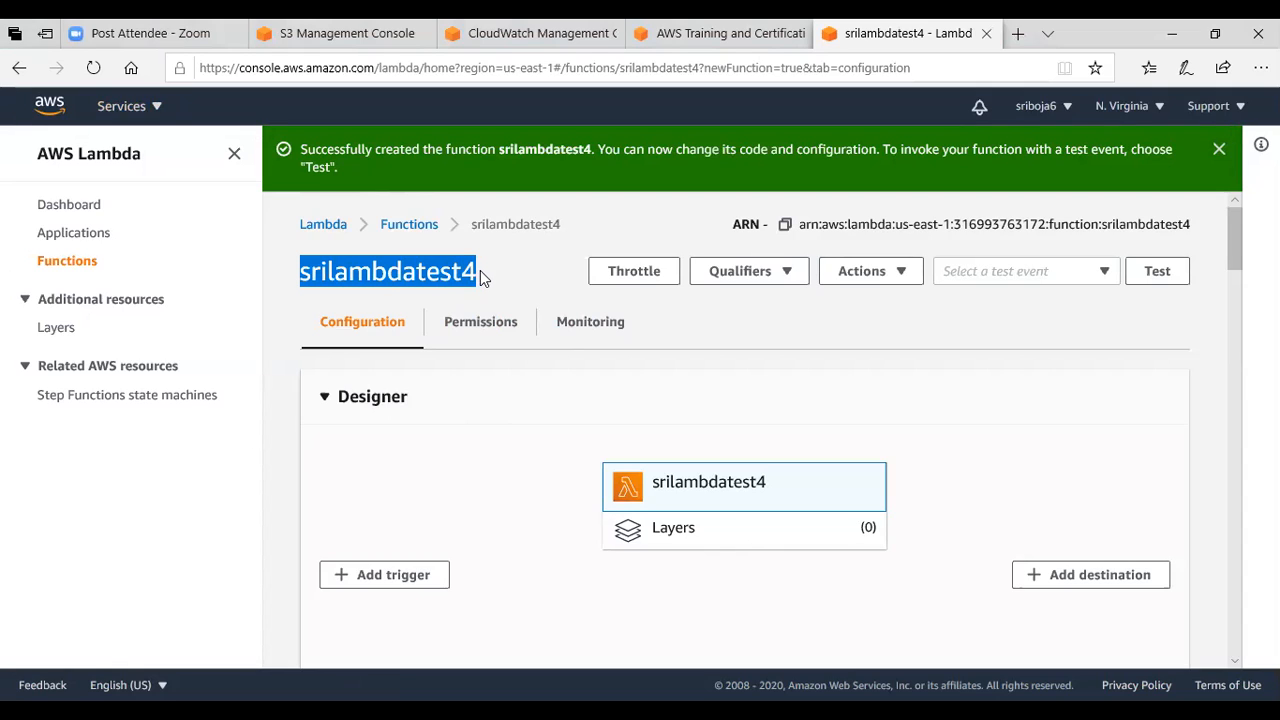
# Start creating an S3 bucket and name it srilambdatest4s3.
pyautogui.click(157, 113)
pyautogui.click(89, 372)
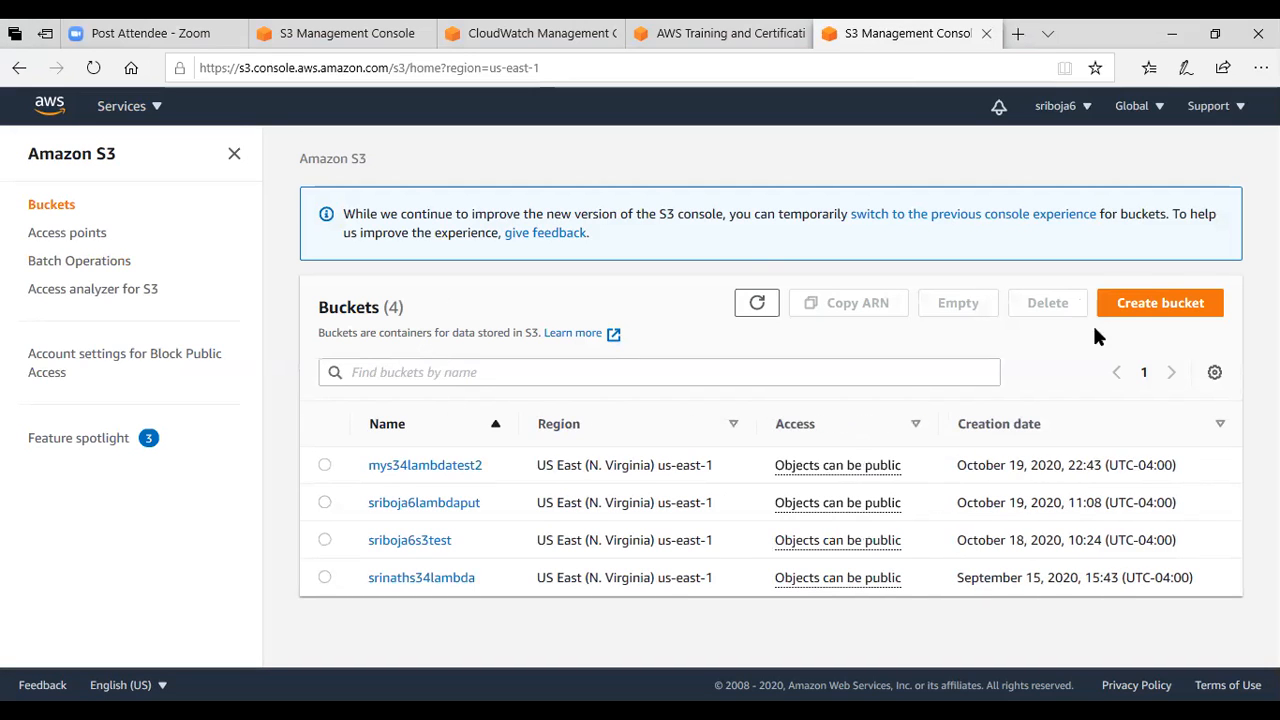
pyautogui.click(1147, 316)
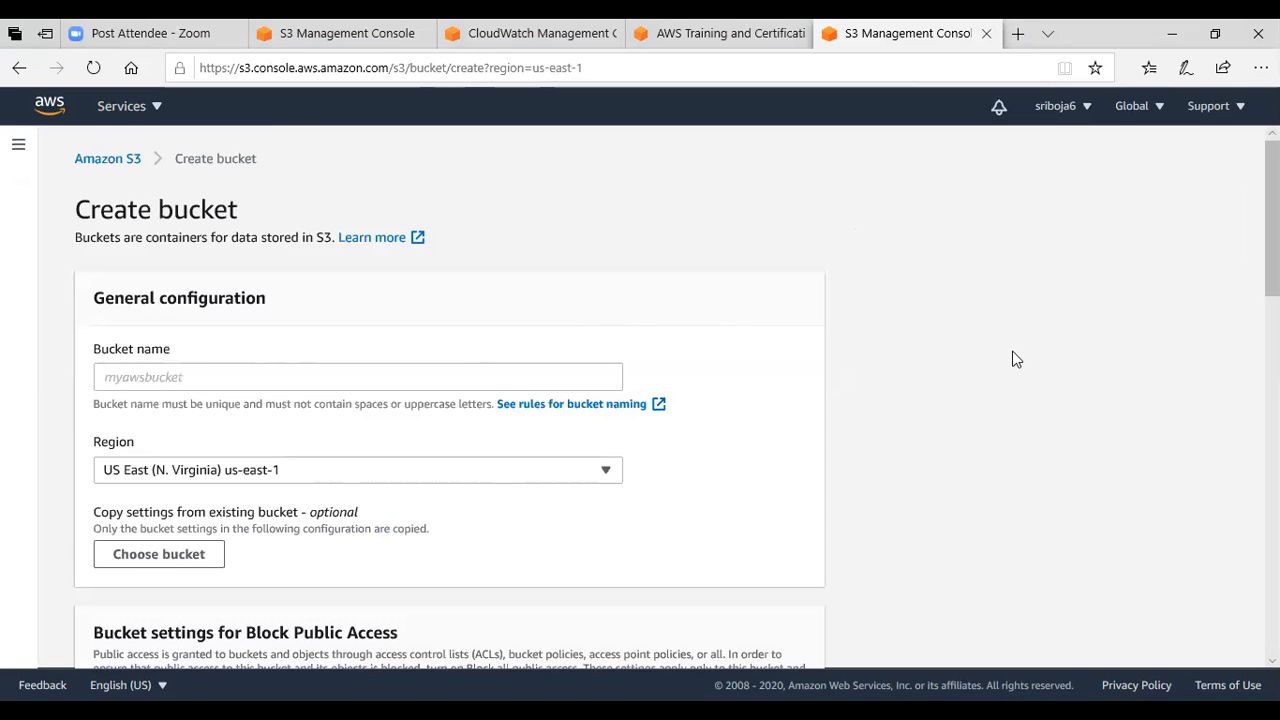
pyautogui.click(236, 376)
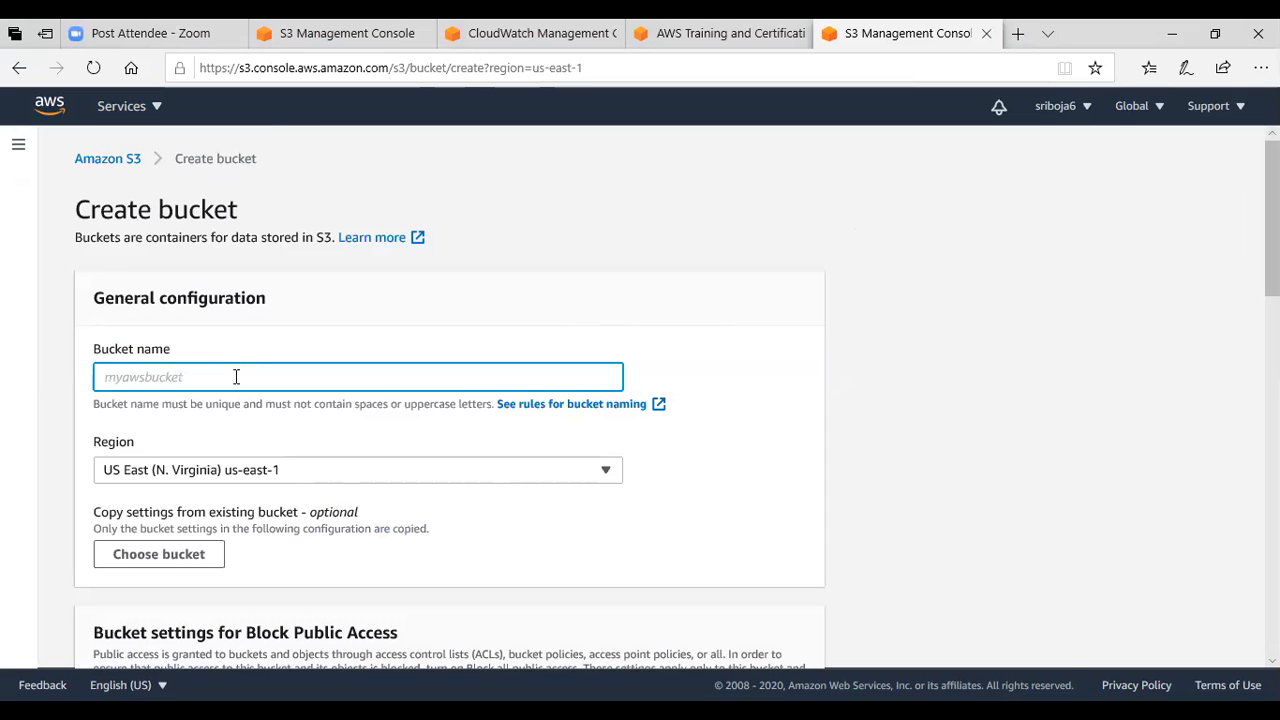
pyautogui.write('srilambdatest4')
# Turn off Block all public access for the bucket, acknowledge the public access warning, and create the bucket.
pyautogui.scroll(-1, 958, 427)
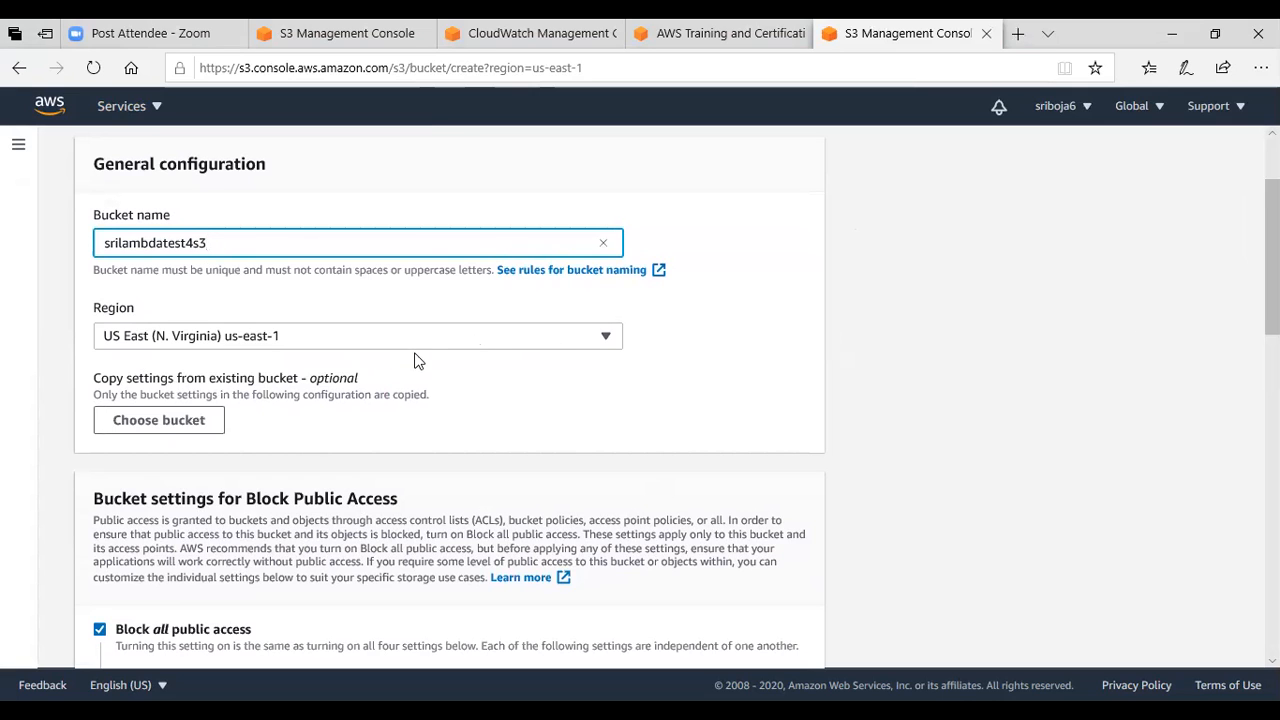
pyautogui.scroll(-3, 1272, 258)
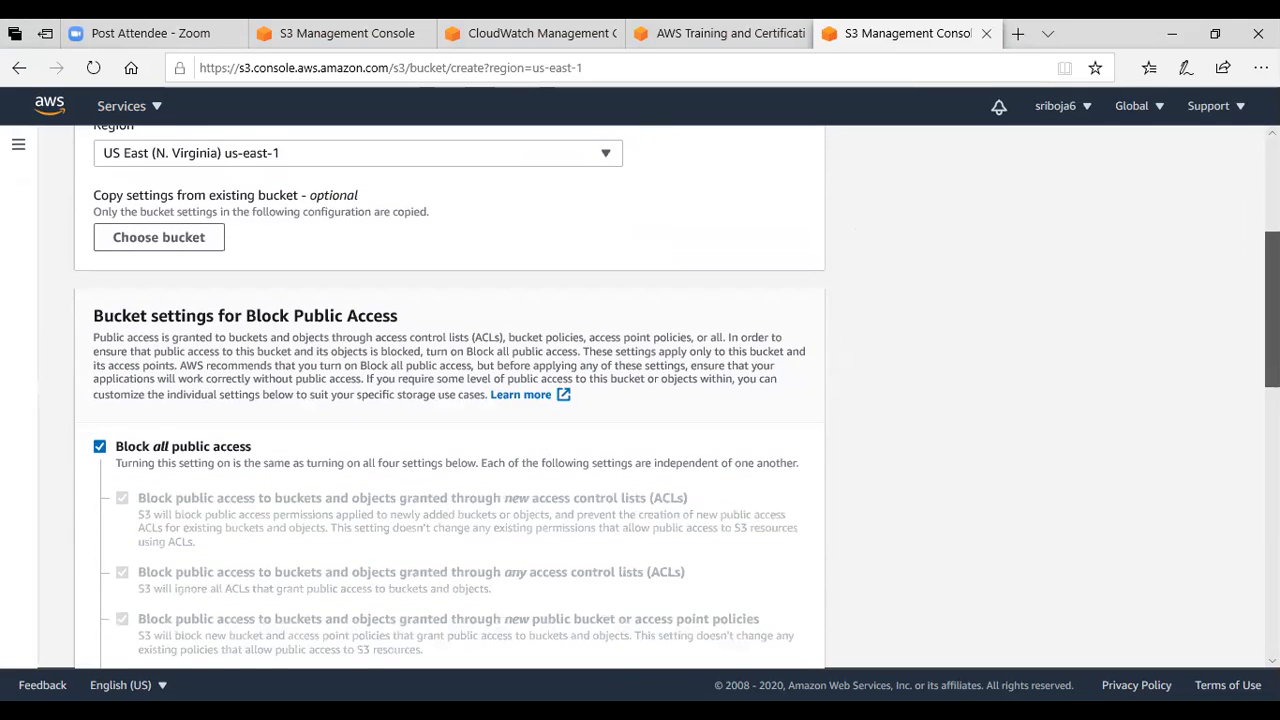
pyautogui.click(100, 255)
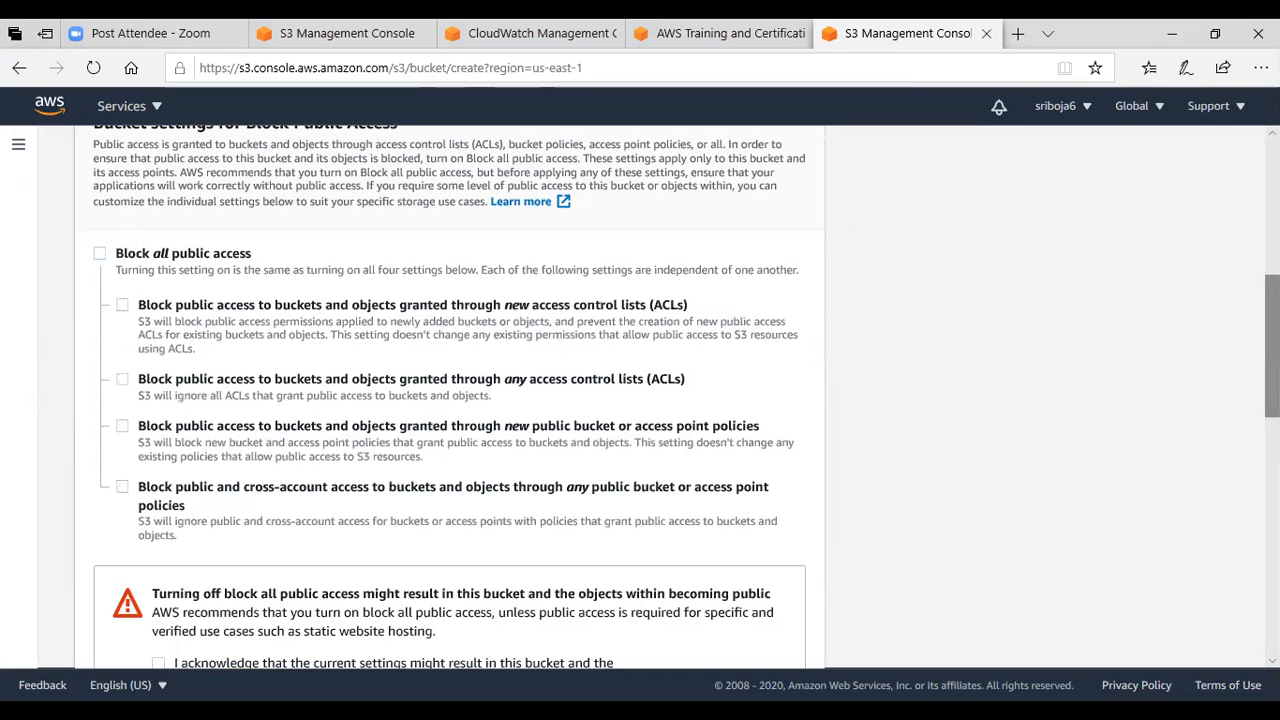
pyautogui.scroll(-2, 1272, 340)
pyautogui.scroll(-2, 1272, 380)
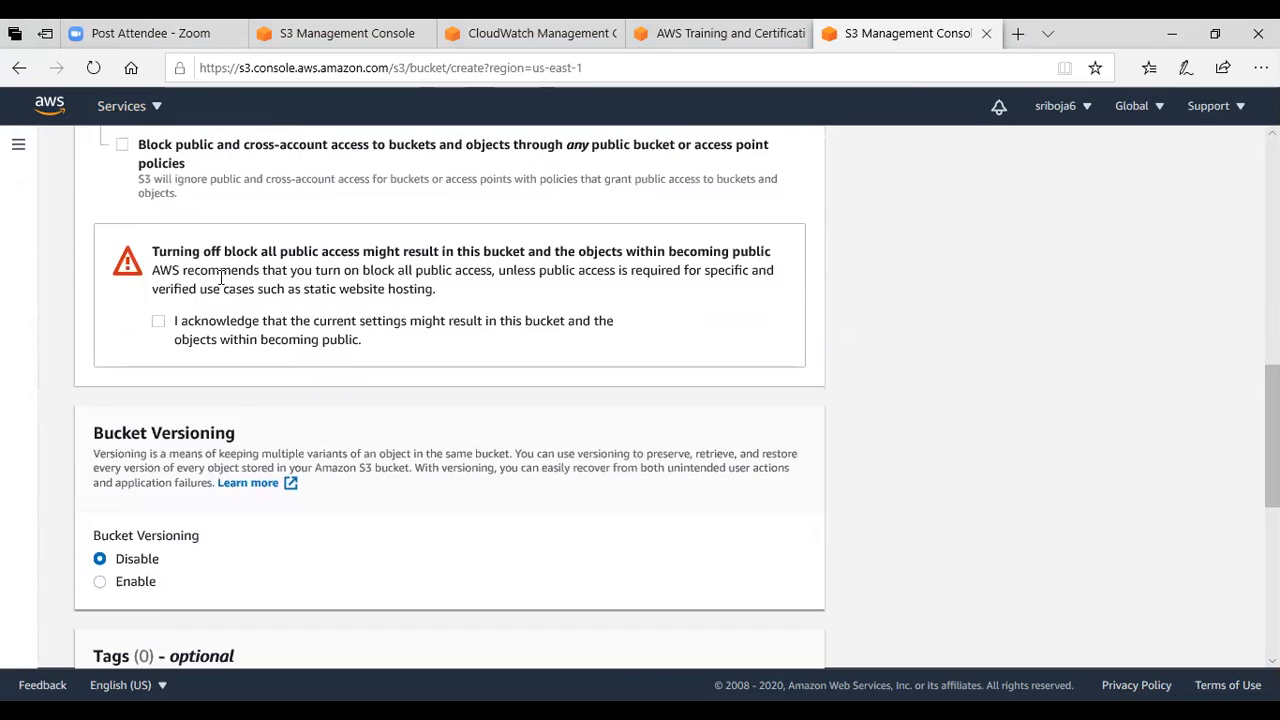
pyautogui.click(158, 321)
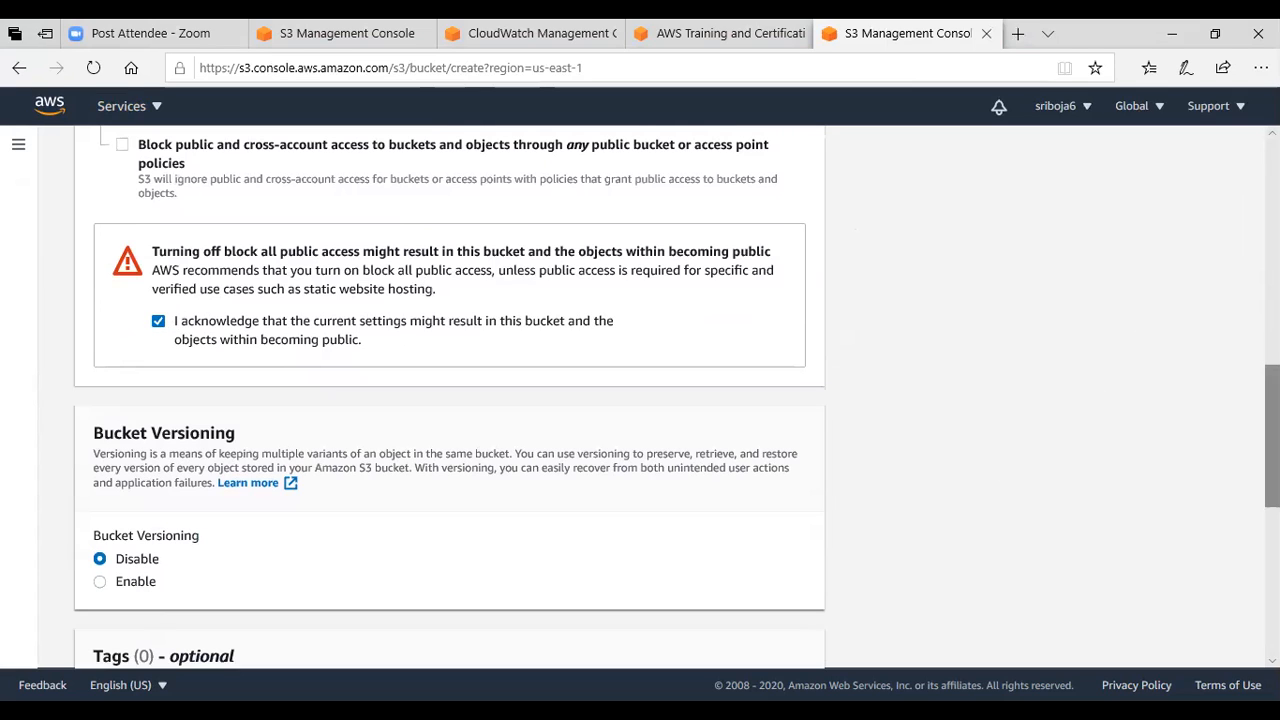
pyautogui.scroll(-3, 1272, 420)
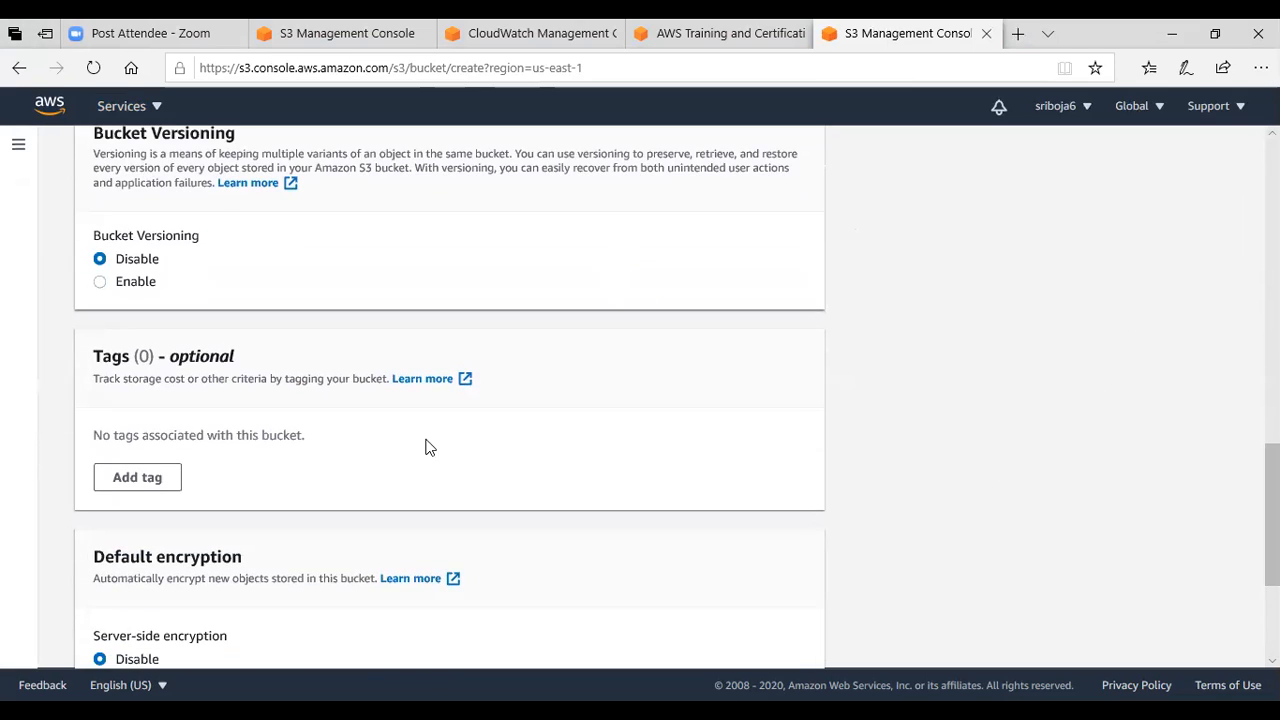
pyautogui.scroll(-3, 1272, 520)
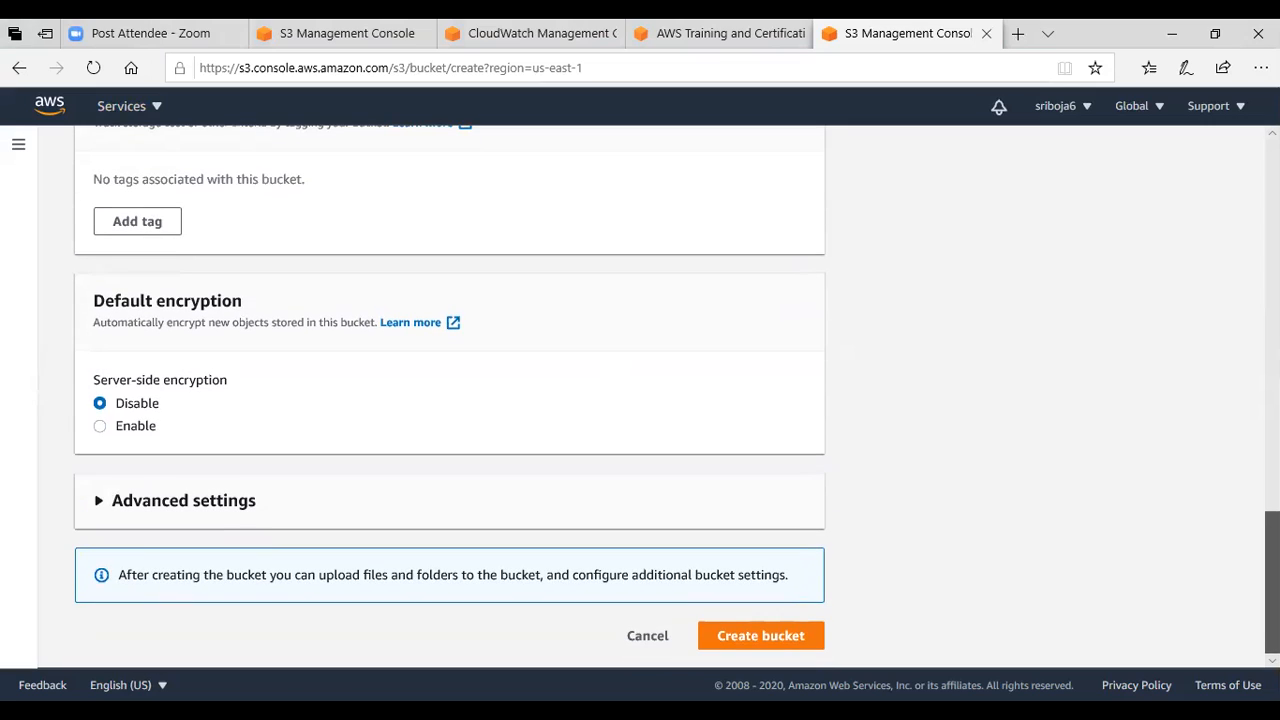
pyautogui.click(781, 638)
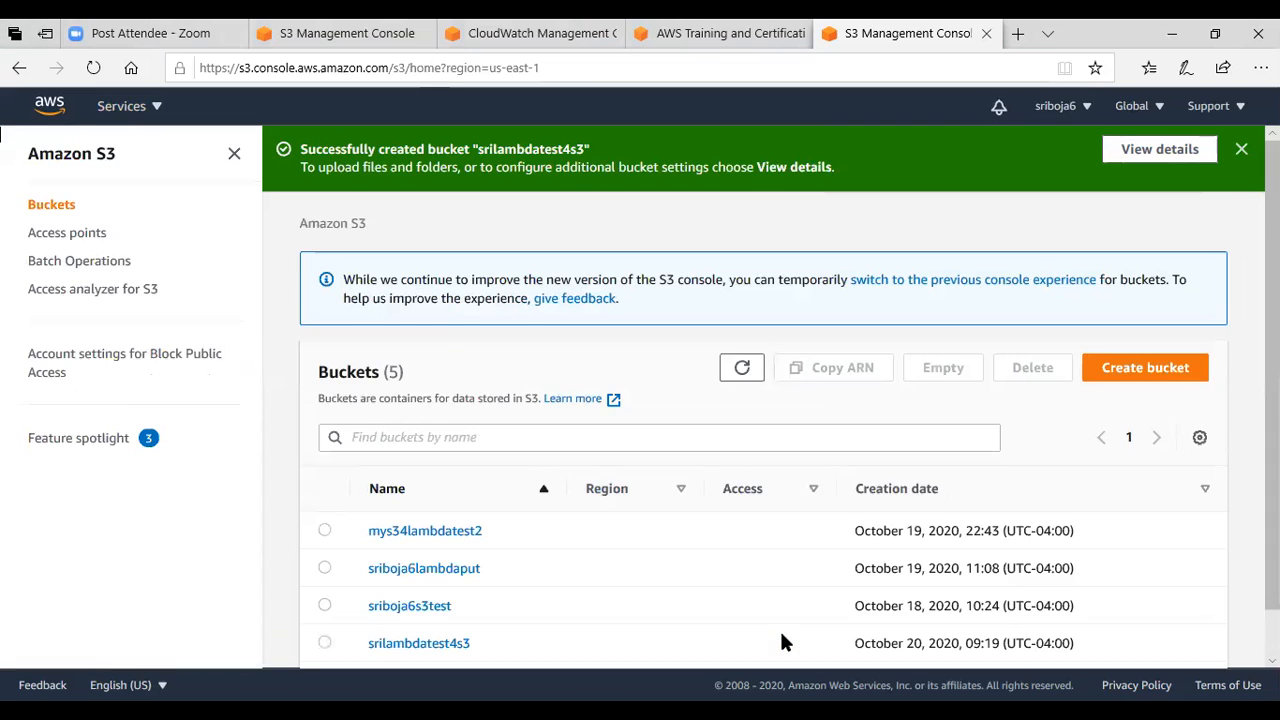
# Open the Events settings in the properties of the srilambdatest4s3 bucket.
pyautogui.scroll(-1, 771, 393)
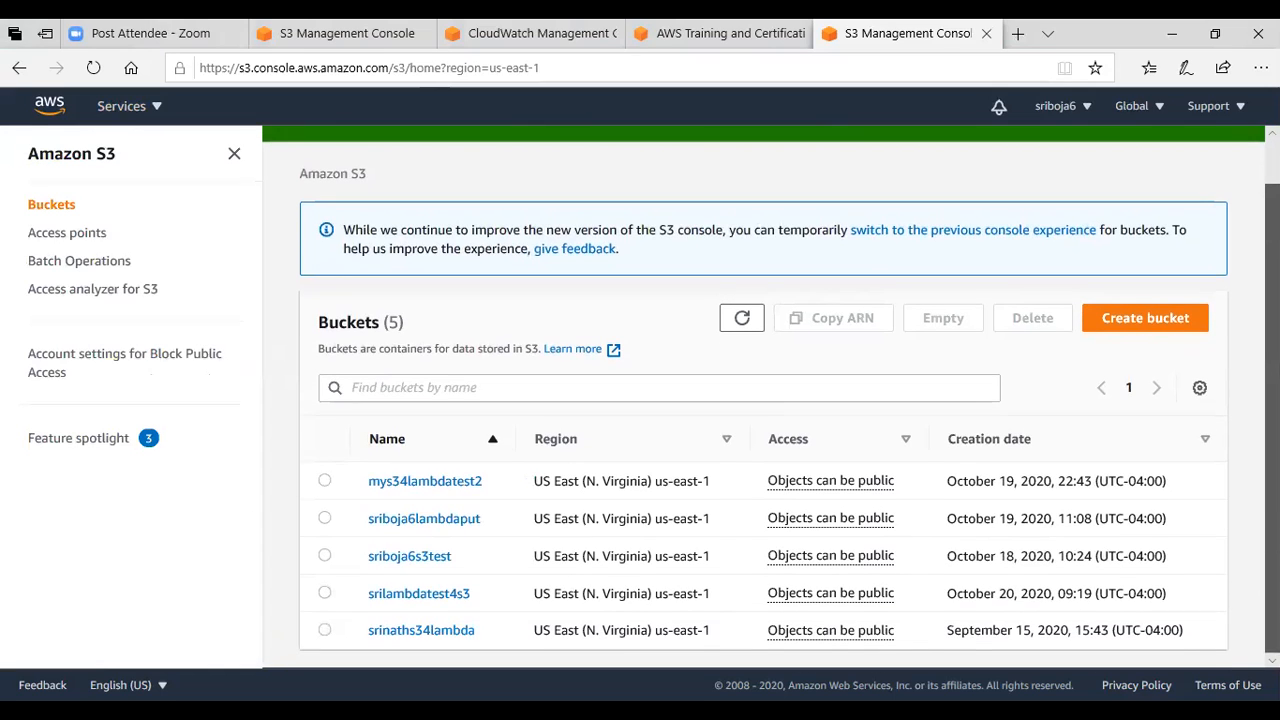
pyautogui.click(448, 596)
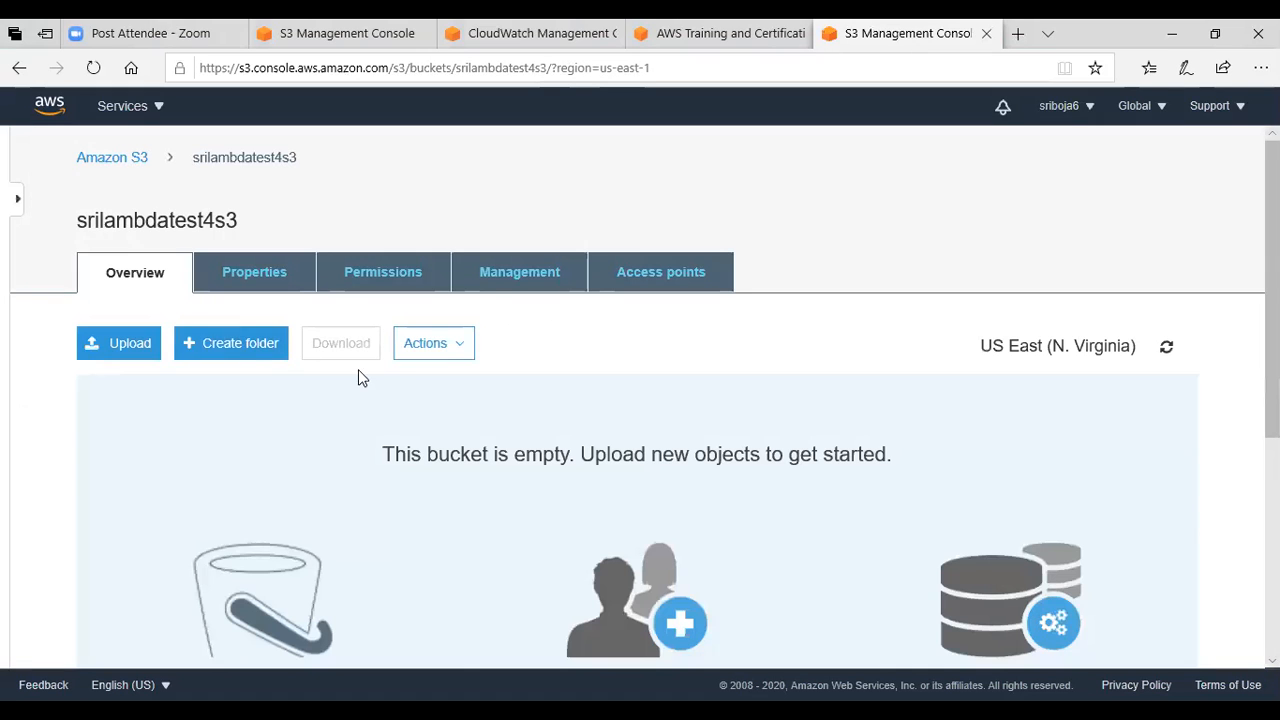
pyautogui.click(256, 278)
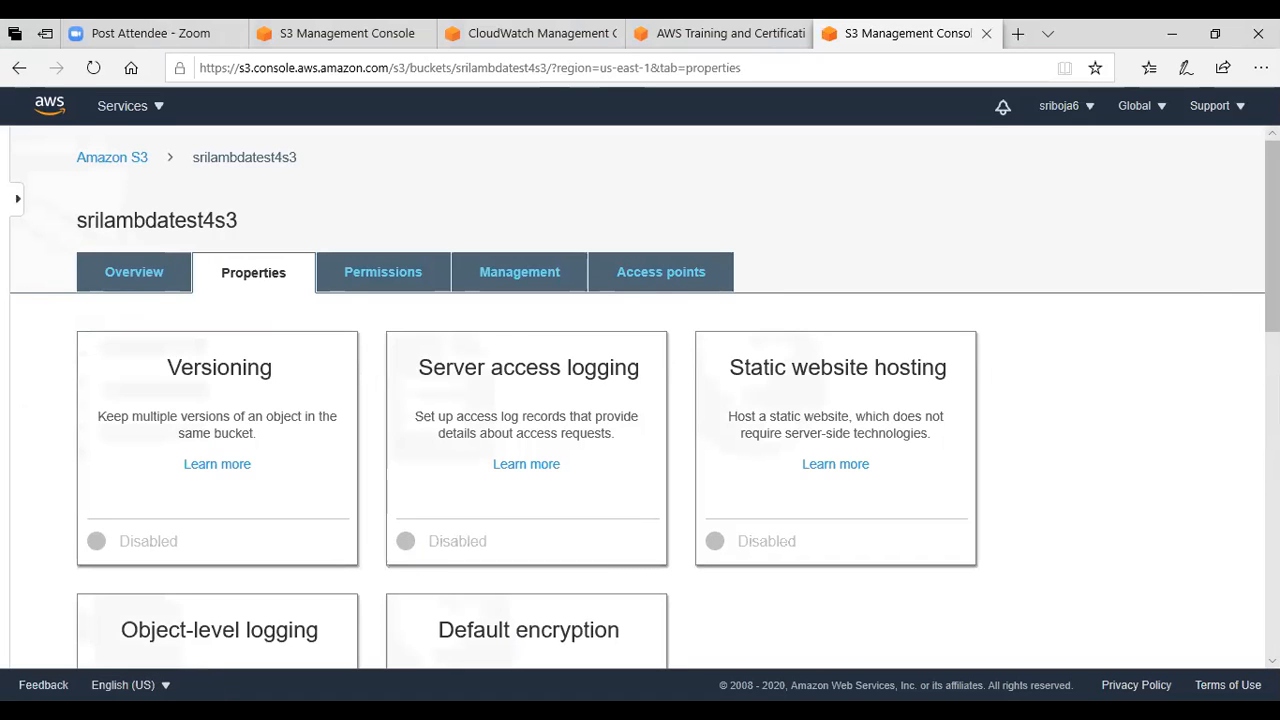
pyautogui.scroll(-3, 289, 251)
pyautogui.scroll(-1, 640, 393)
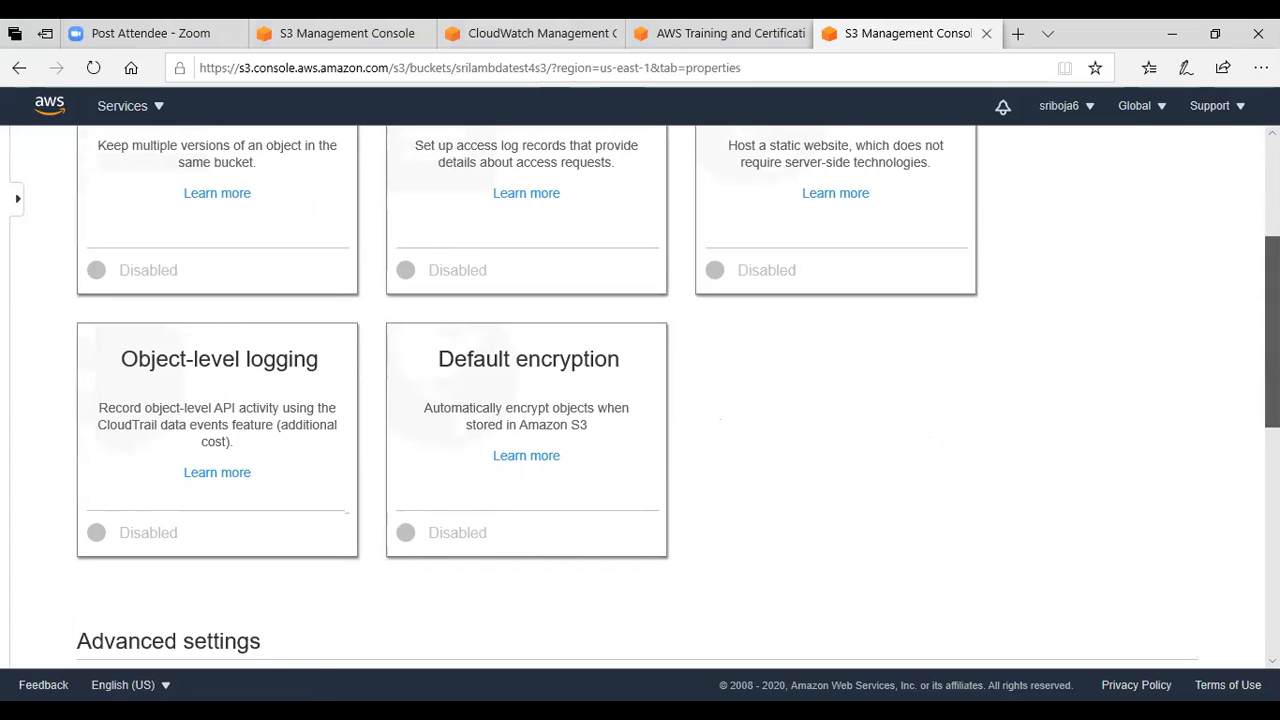
pyautogui.scroll(-5, 1114, 491)
pyautogui.scroll(-7, 357, 568)
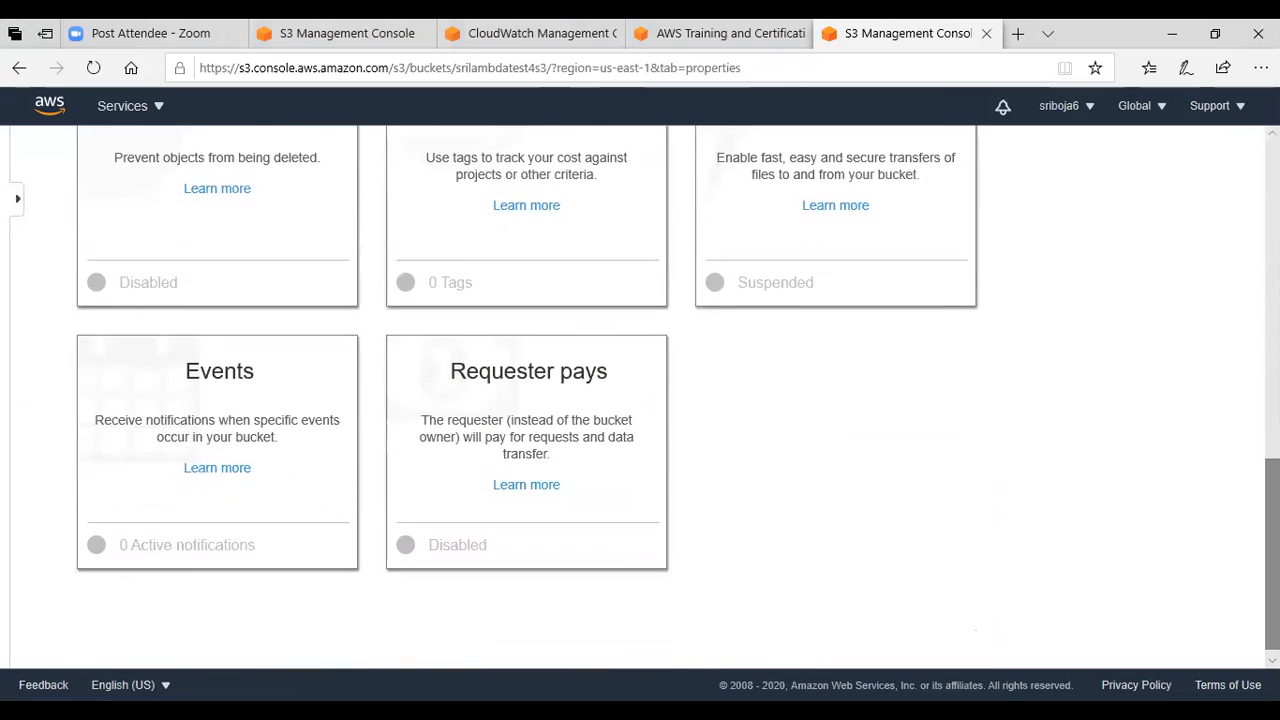
pyautogui.click(279, 505)
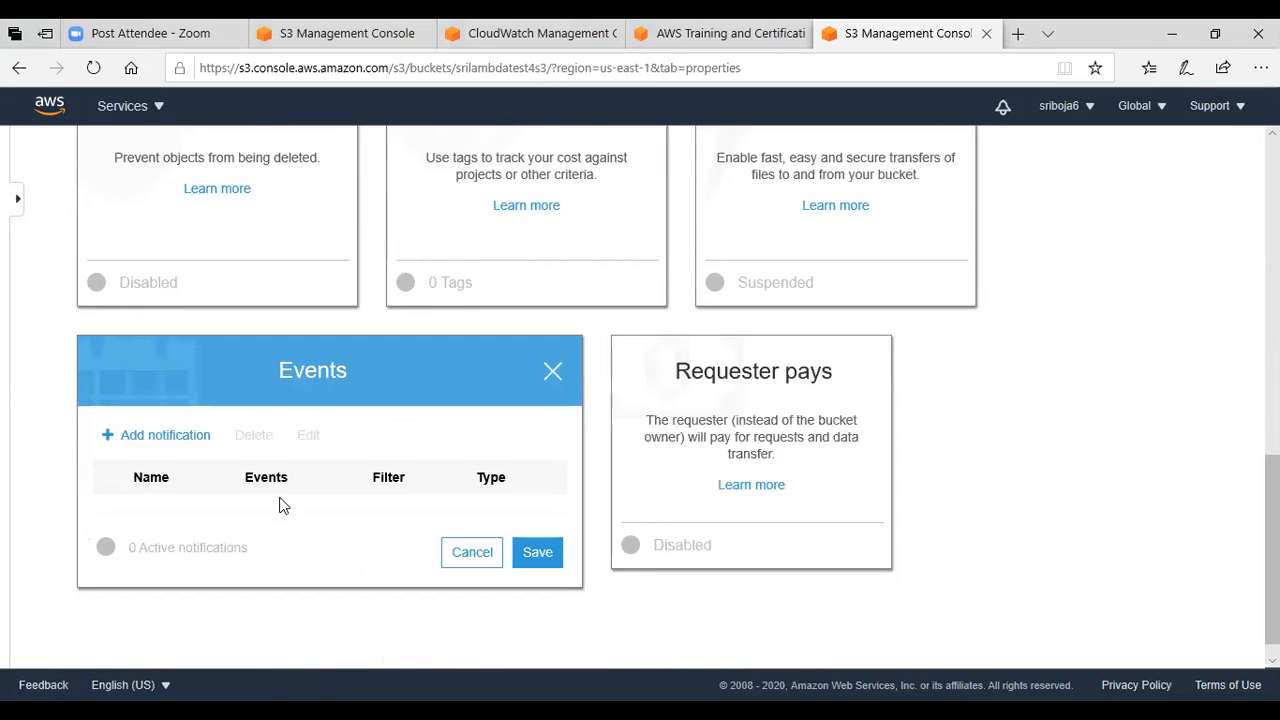
# Add an event notification named srilambdatest4event that is triggered by PUT events.
pyautogui.click(156, 437)
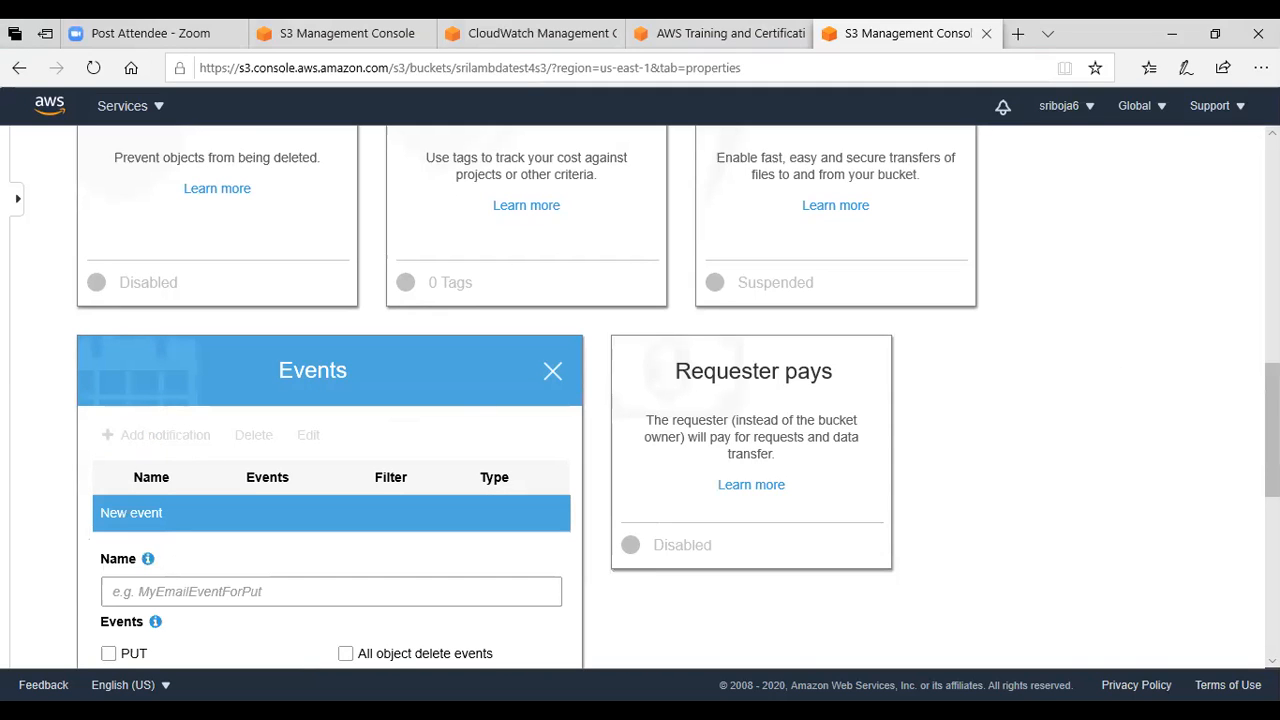
pyautogui.scroll(-2, 369, 444)
pyautogui.click(362, 458)
pyautogui.write('srilambdatest4')
pyautogui.write('event')
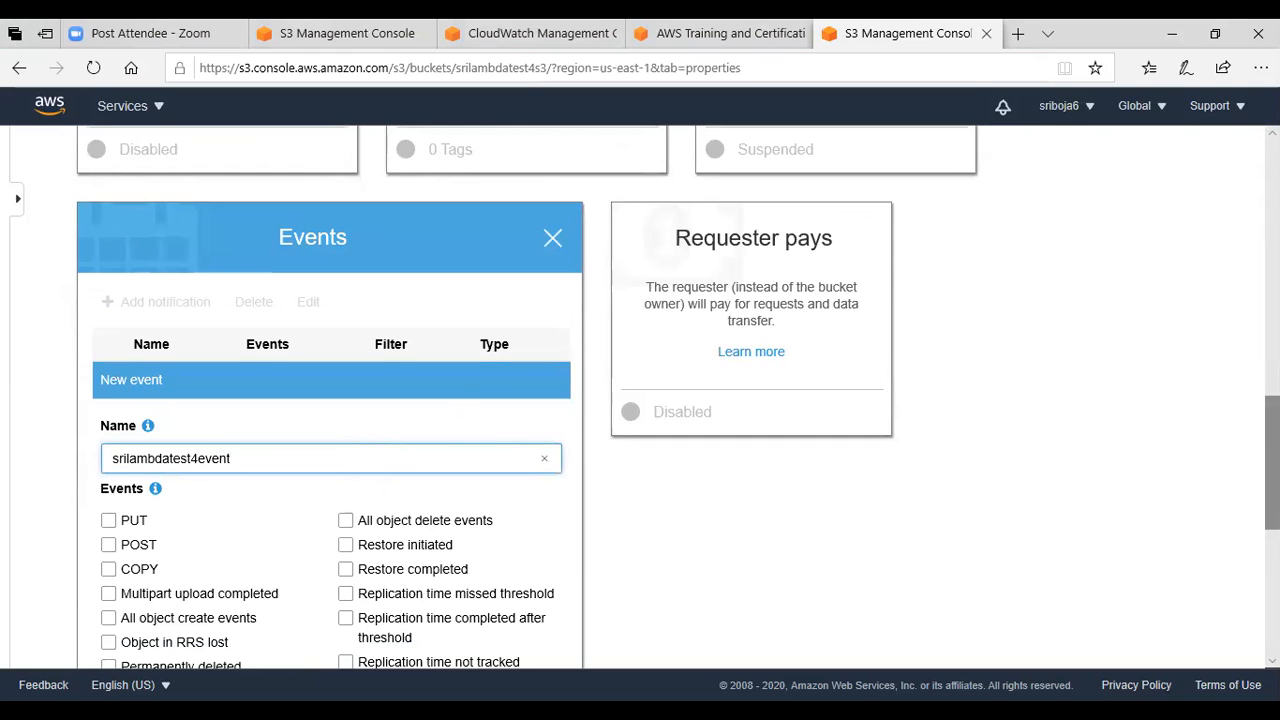
pyautogui.scroll(-2, 208, 423)
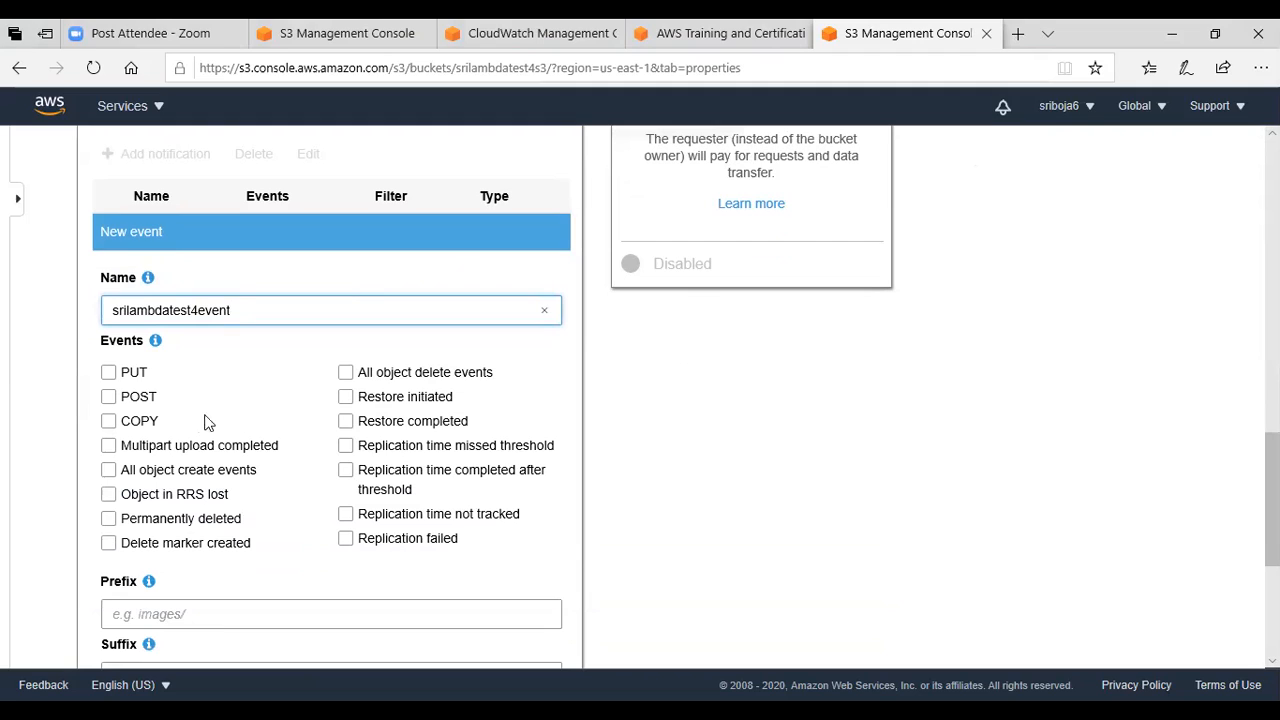
pyautogui.click(111, 375)
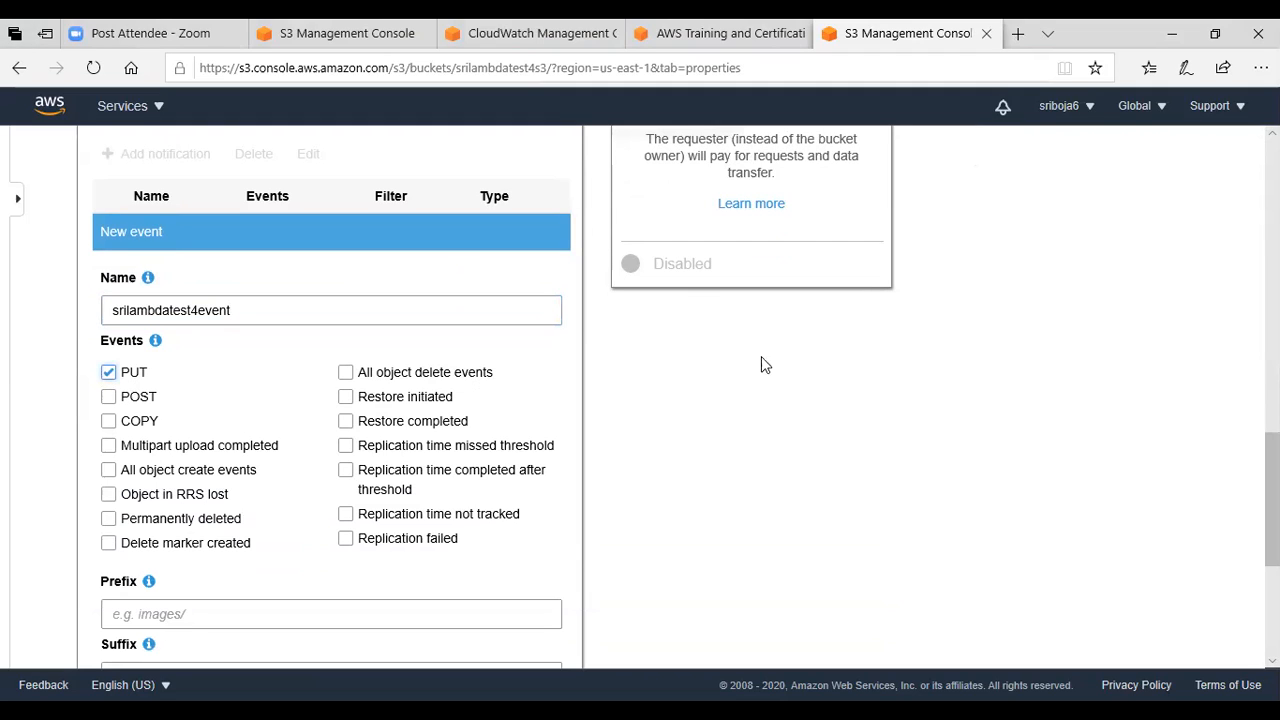
# Set the notification's destination to the Lambda function srilambdatest4, leaving prefix and suffix empty, and save it.
pyautogui.scroll(-2, 475, 372)
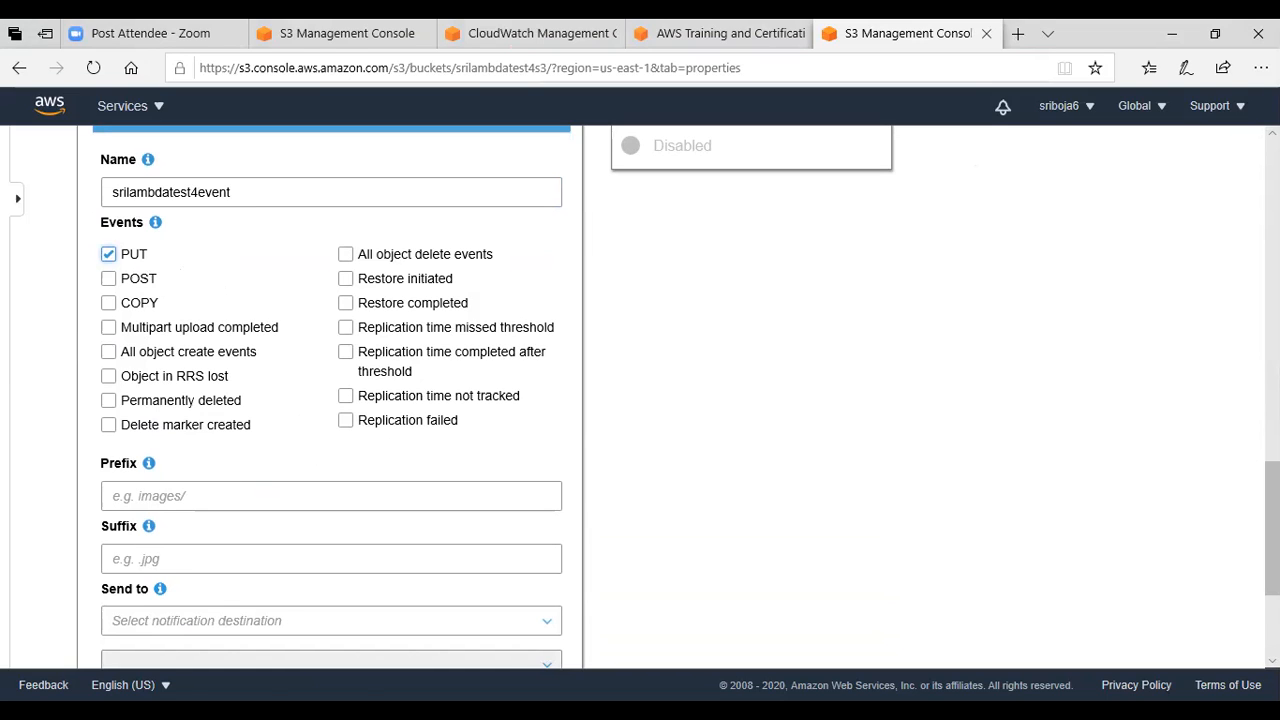
pyautogui.scroll(-1, 1272, 530)
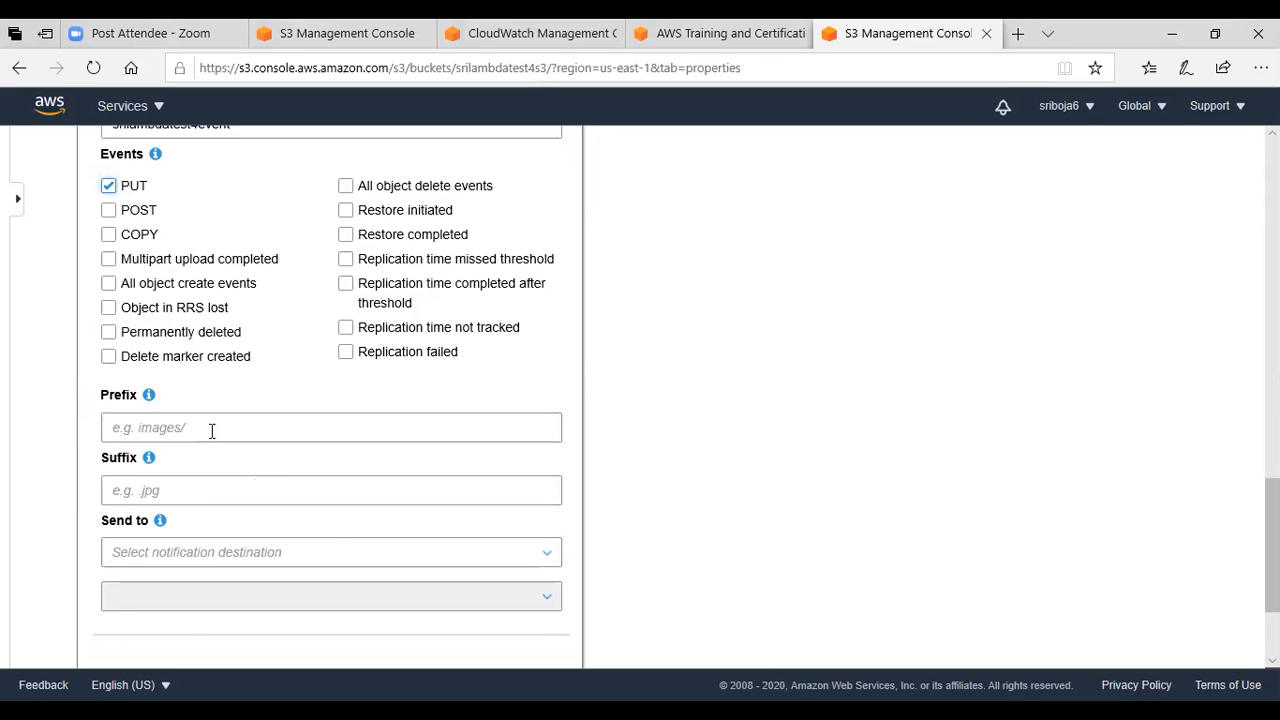
pyautogui.click(550, 556)
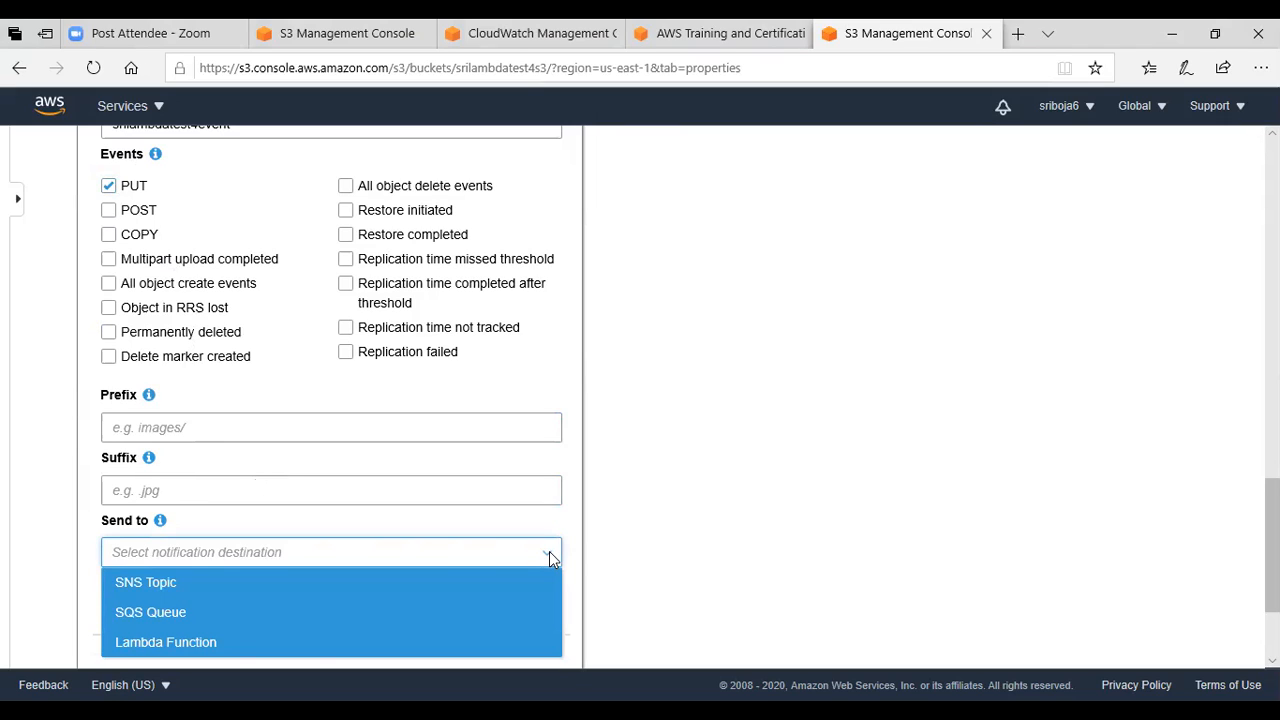
pyautogui.click(203, 643)
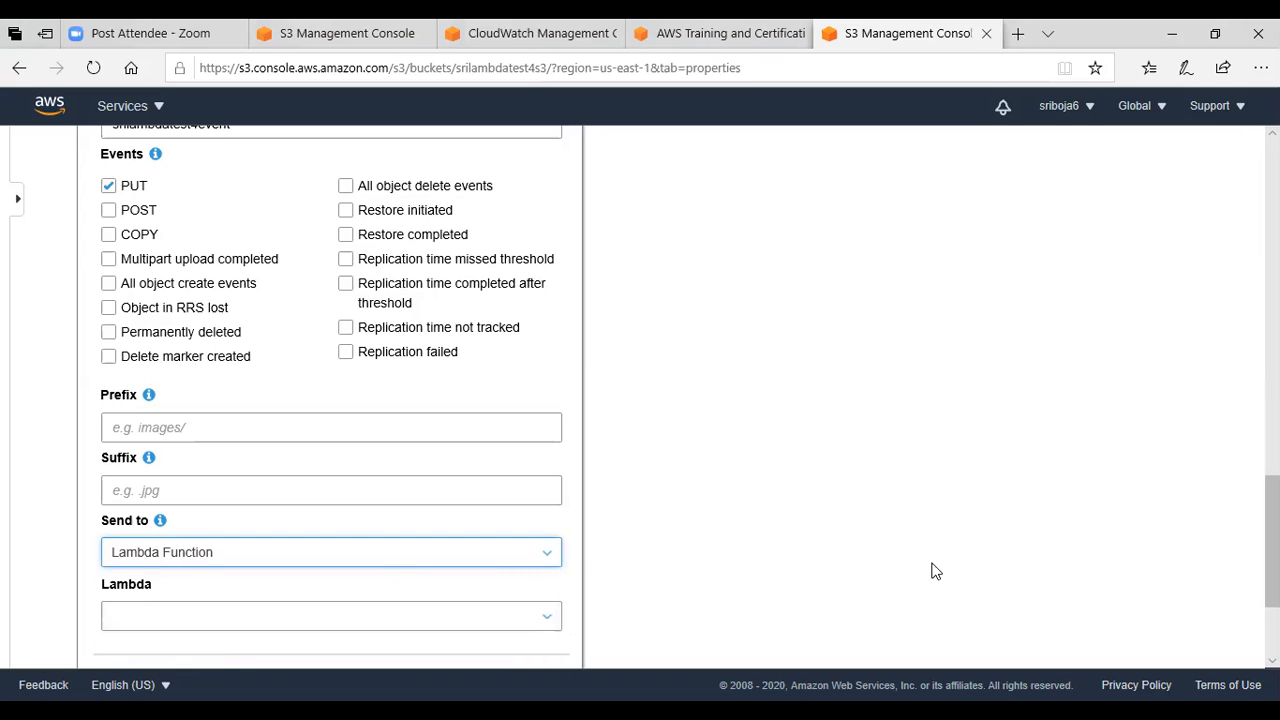
pyautogui.scroll(-2, 640, 400)
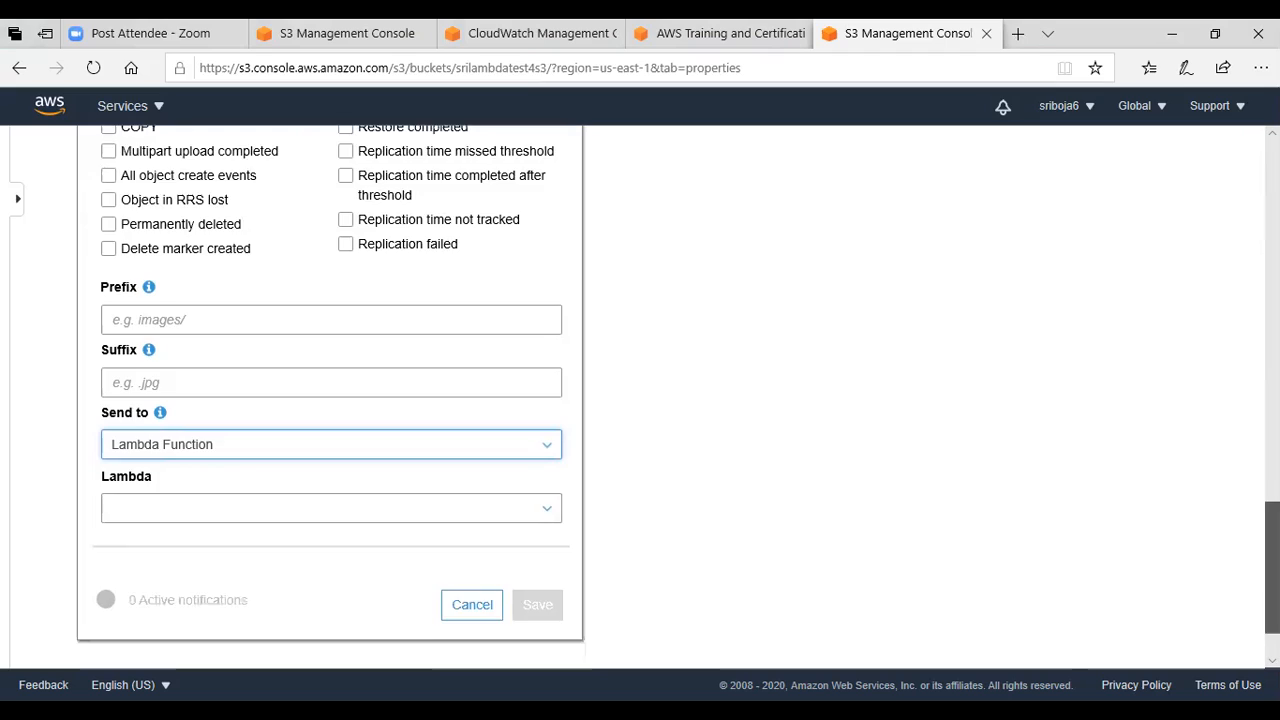
pyautogui.click(548, 433)
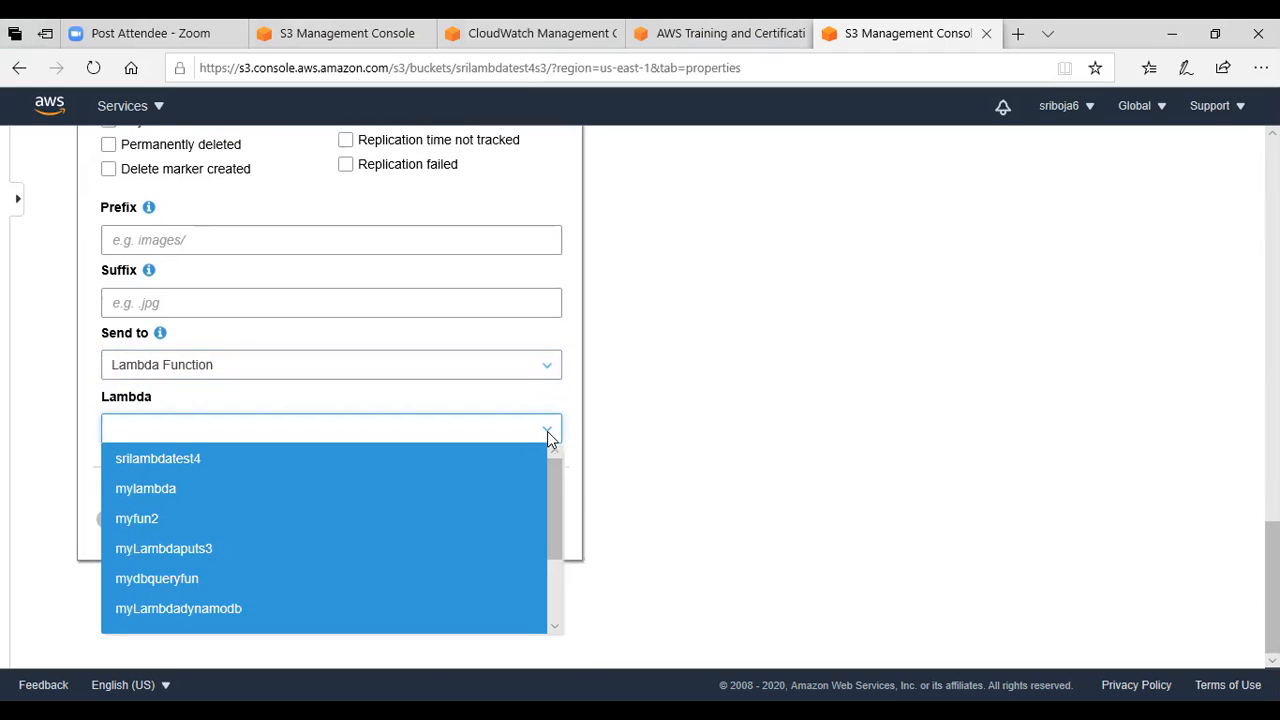
pyautogui.click(330, 462)
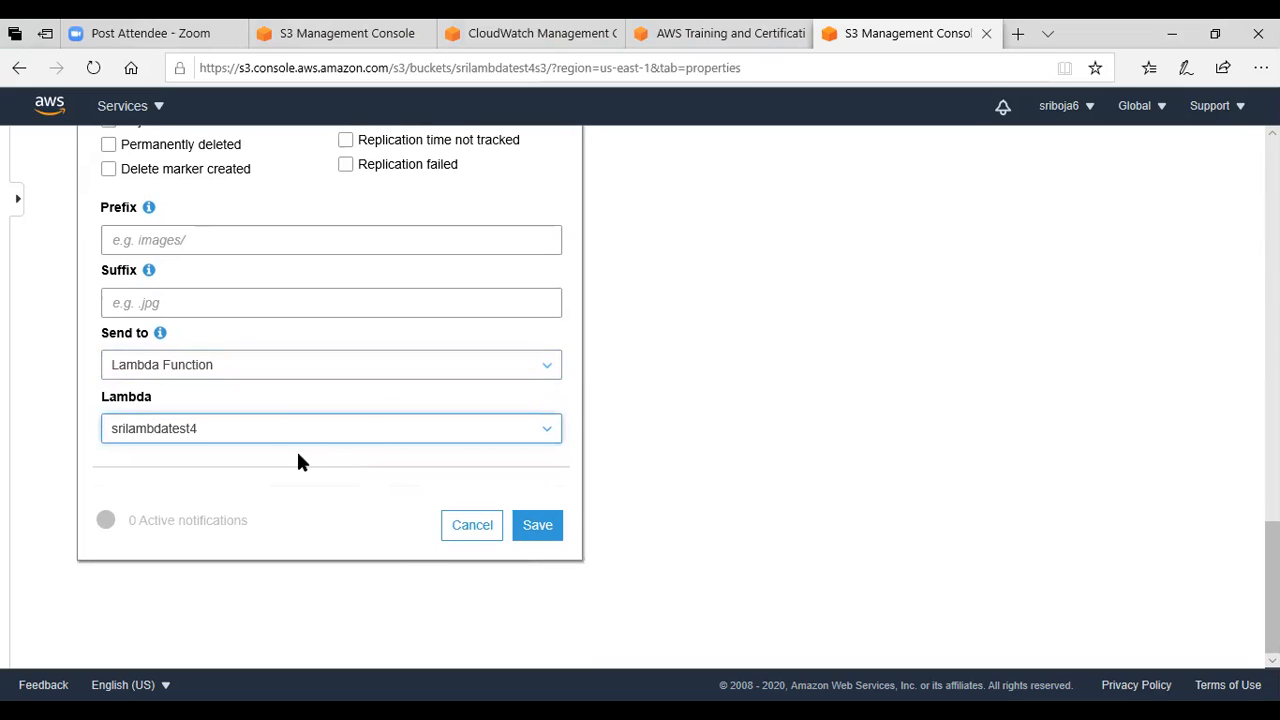
pyautogui.click(537, 526)
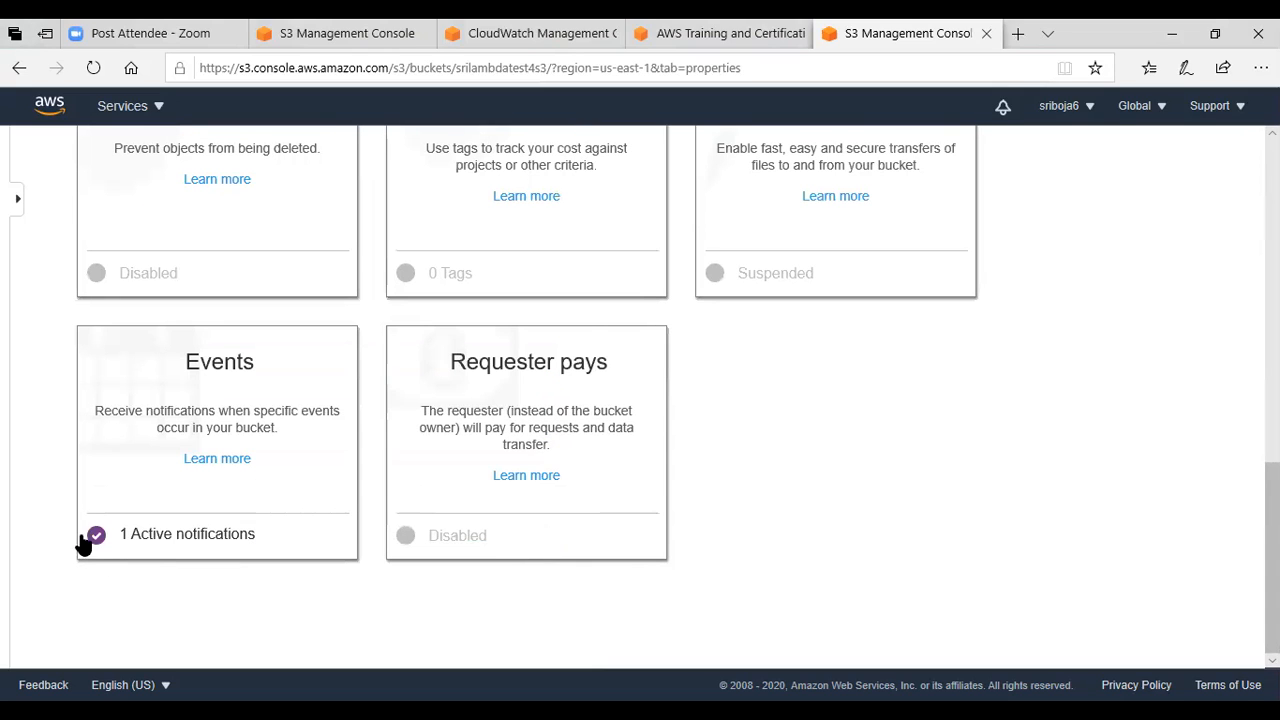
pyautogui.moveTo(1272, 550); pyautogui.dragTo(1247, 210)
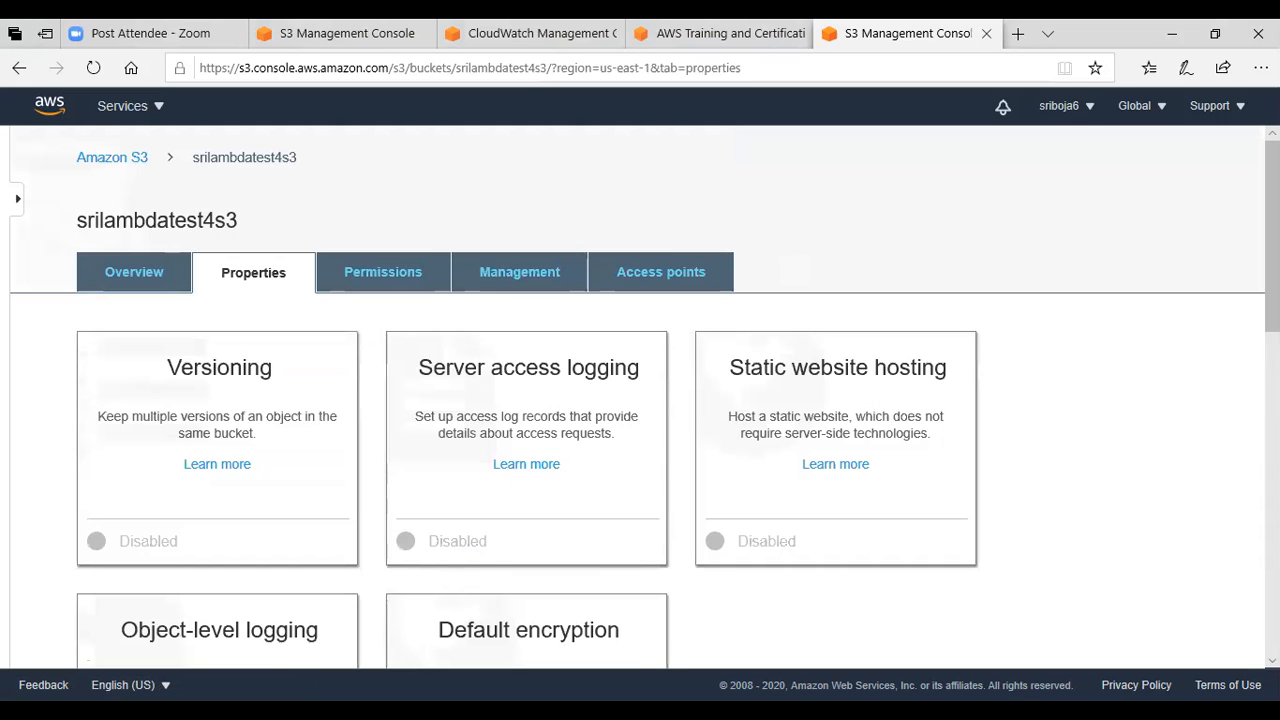
pyautogui.click(810, 368)
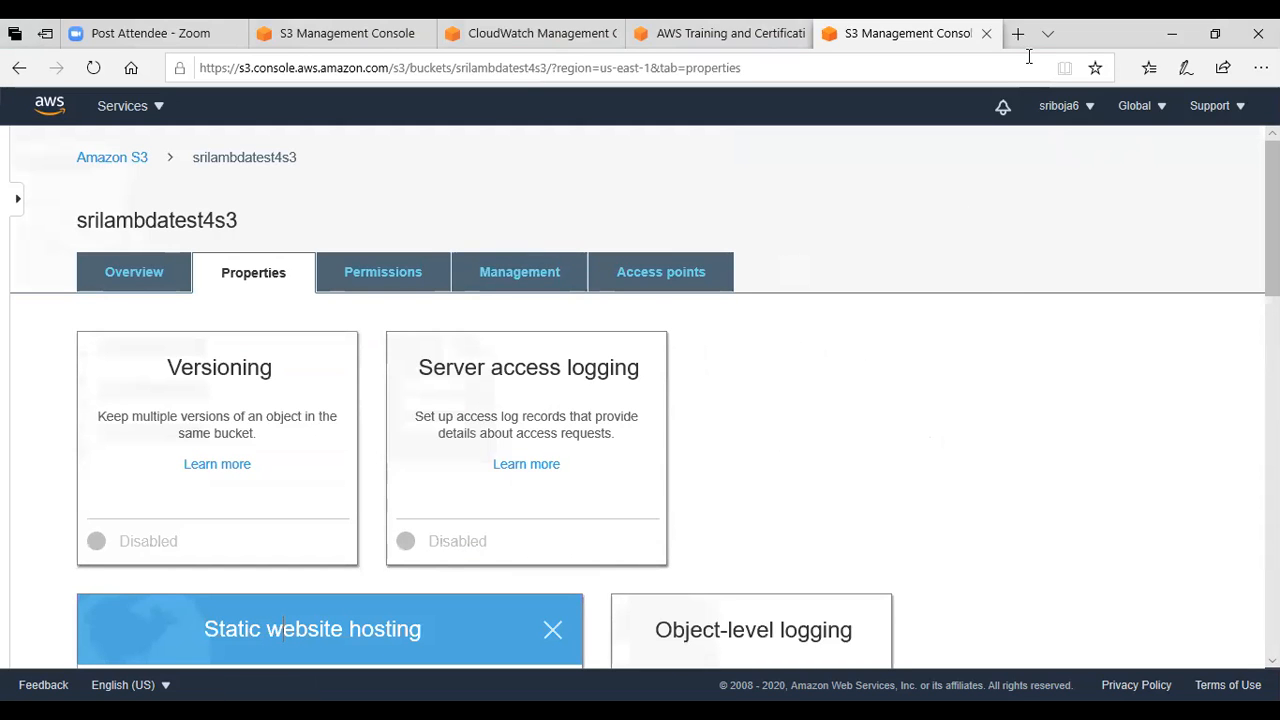